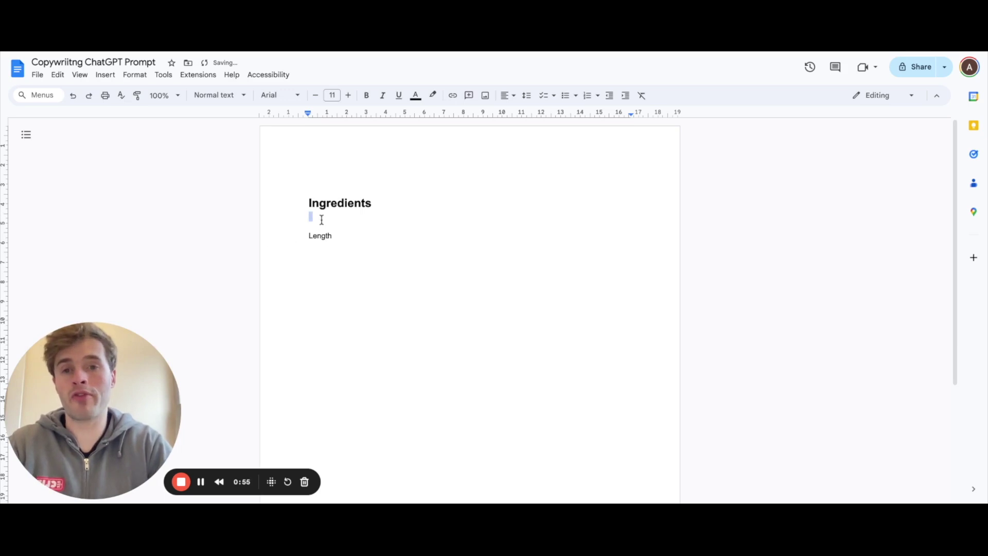
Add an 'Expert/Profession' entry on a new line above 'Length' in the Ingredients list.
key("Return")
type("Expert/Profession")
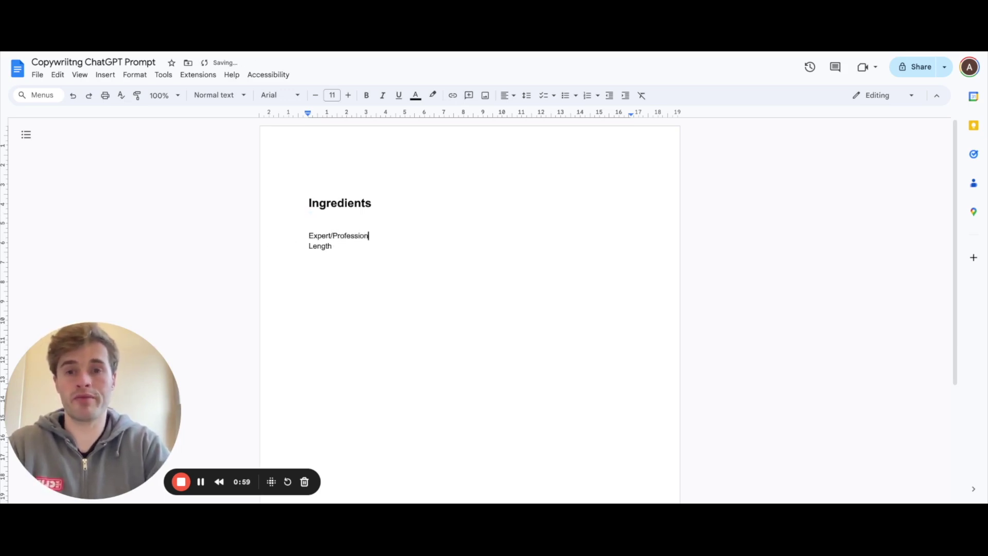
mouse_move(315, 238)
left_mouse_down()
mouse_move(409, 234)
mouse_move(273, 233)
left_mouse_up()
left_click(388, 234)
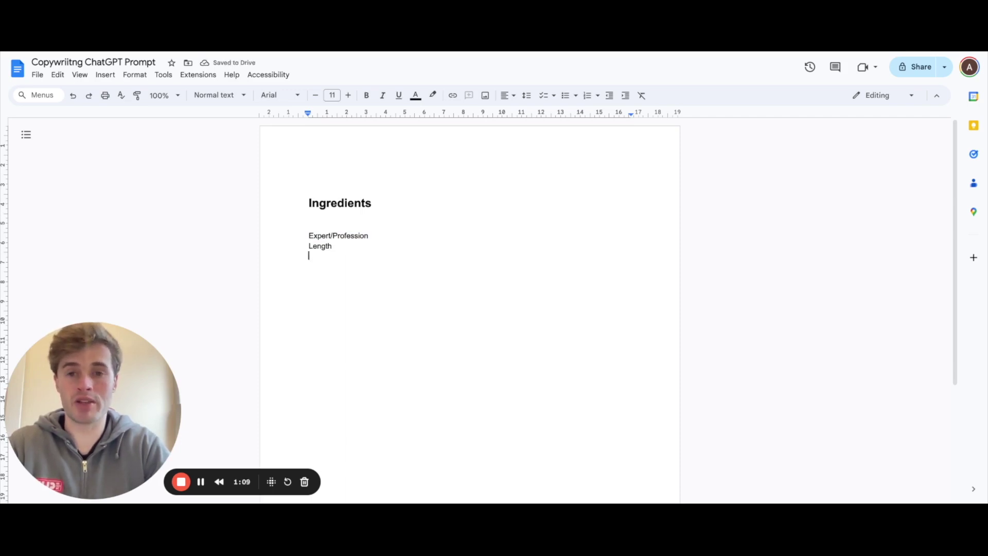
Add ingredients Type of copy, The product / service, Target audience, Tone of voice, Call to action, Key points to highlight.
type("Type of ")
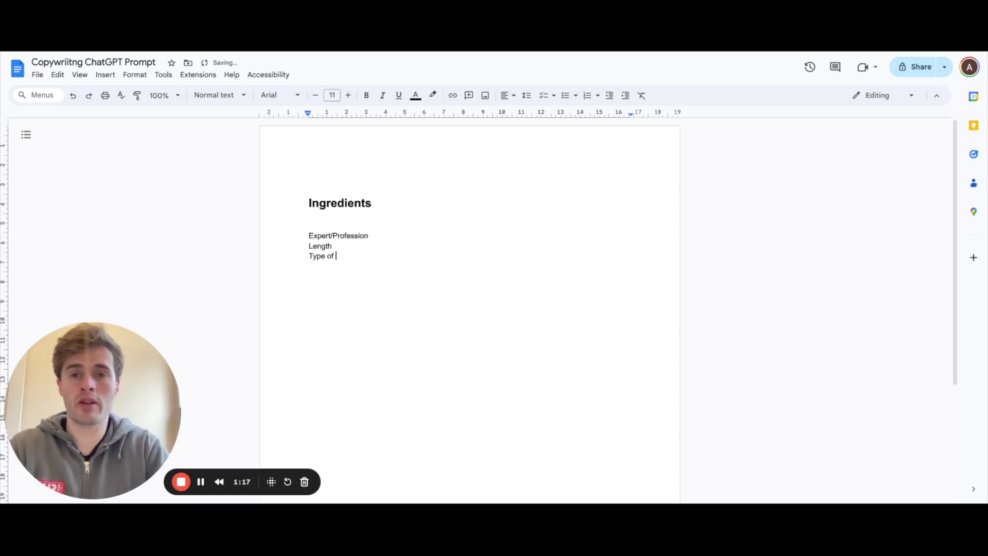
type("copy")
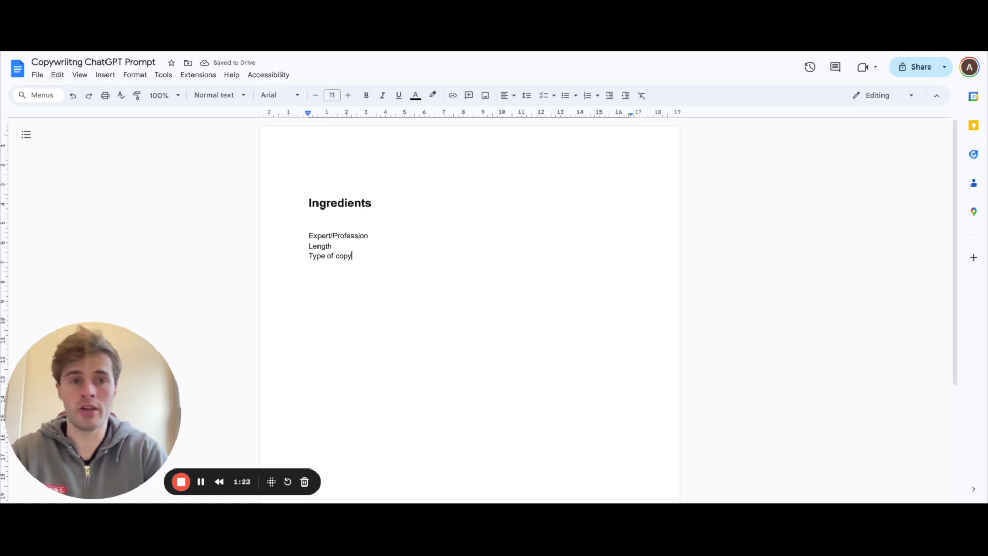
key("Return")
type("The product / service")
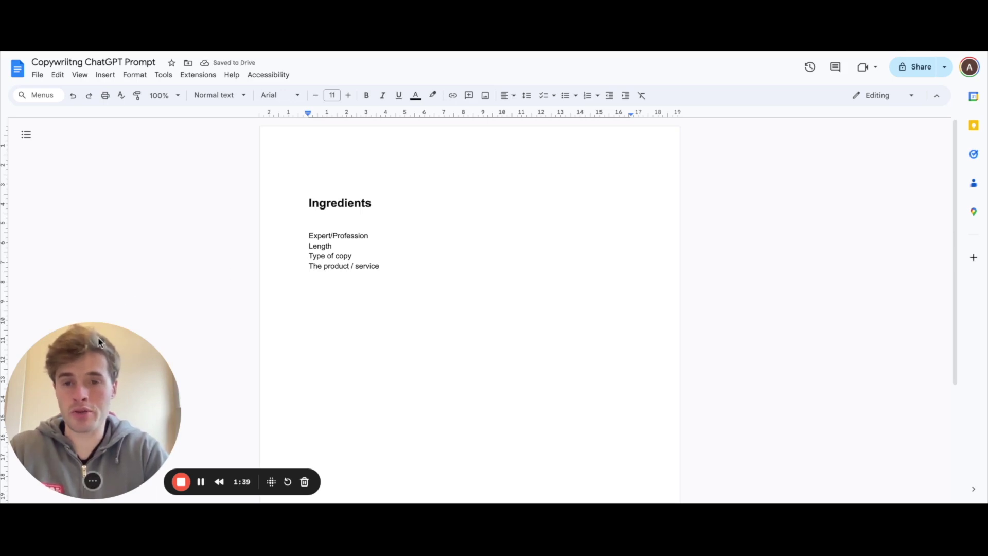
key("Return")
type("Target audience")
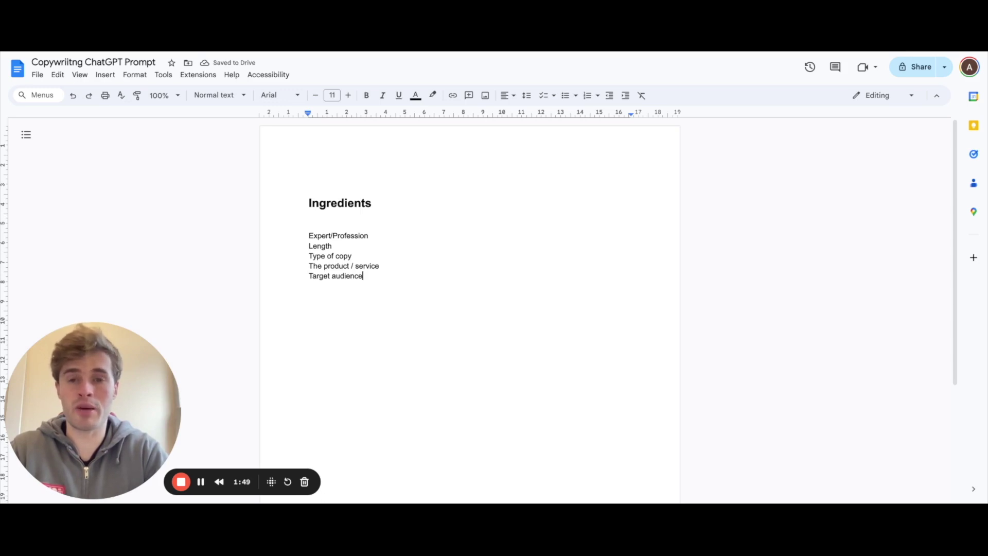
key("Return")
type("Tone of voice")
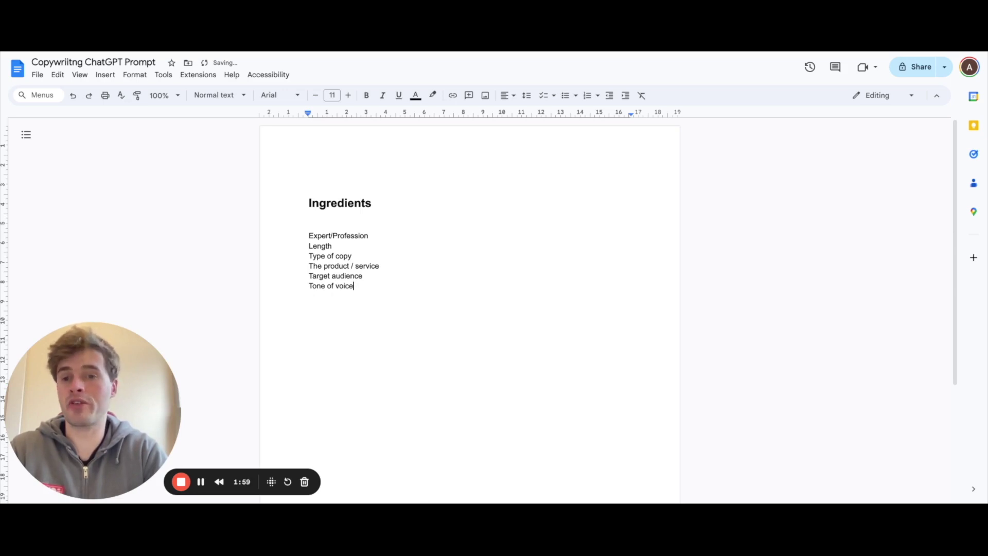
key("Return")
type("Call to action")
key("Return")
type("Key p")
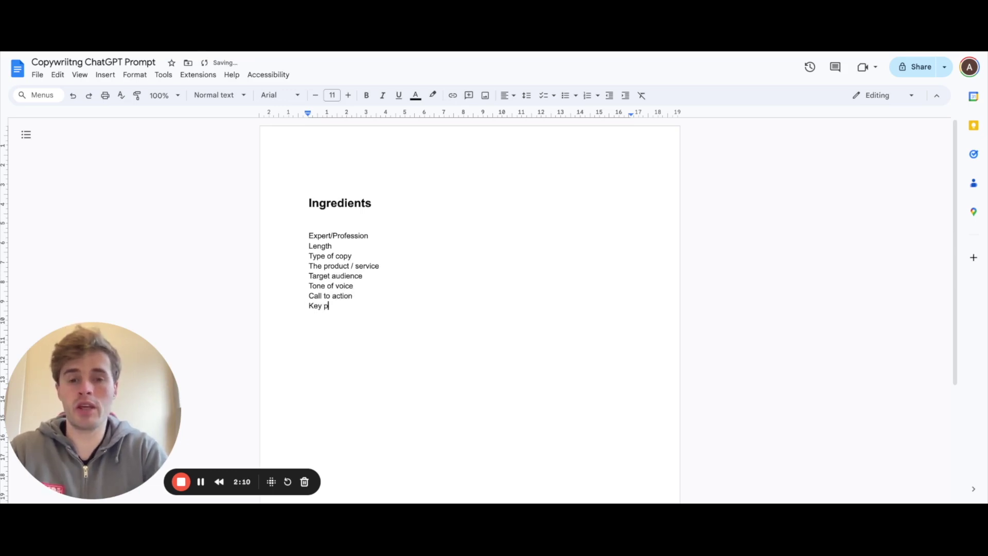
type("oints to highlight")
Close the ingredients list with a dashed separator line of hyphens.
key("Return")
key("Return")
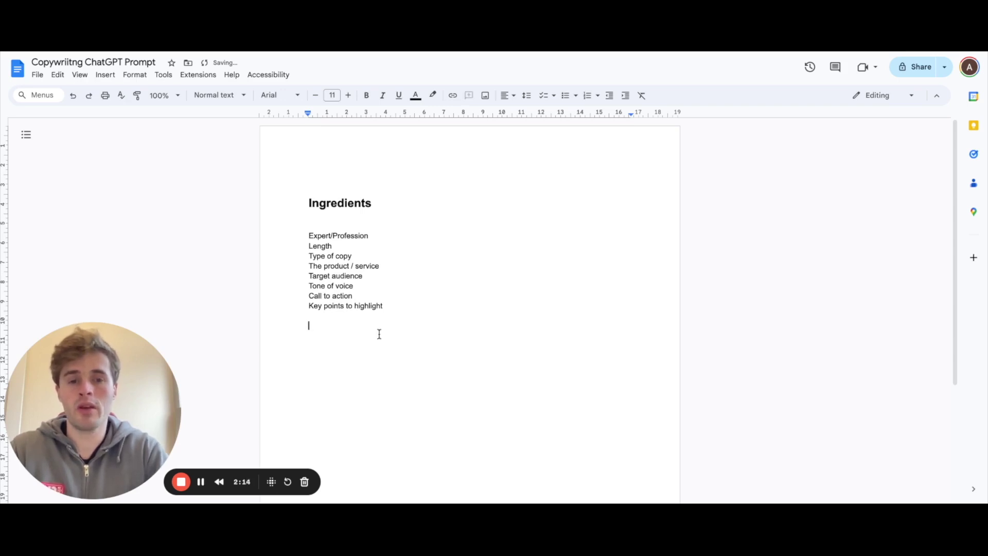
type("---------------------")
key("Return")
key("Return")
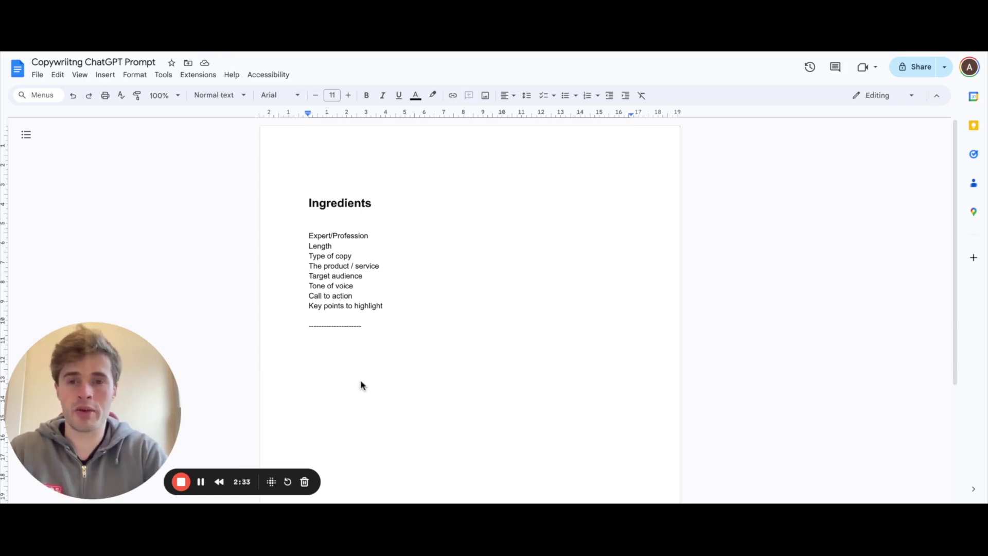
Below the separator, type 'Take on the role of (Expert/Profession)' and 'Write a (length) (type of copy) about (product/service)…'.
double_click(332, 351)
type("Take on the role of (Expert/Profession")
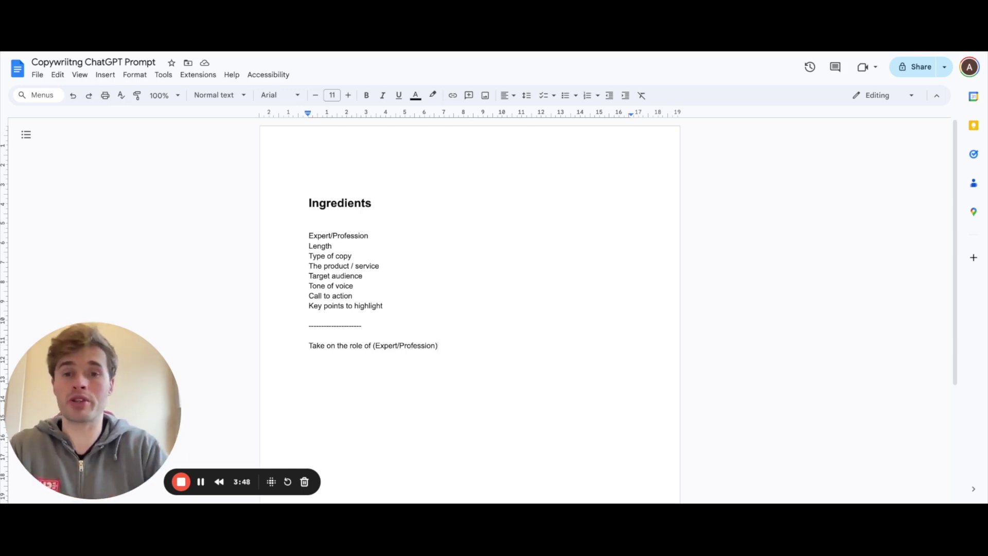
key("Return")
key("Return")
type("Write a (length) (type of copy) about (product/service) for (target audience) using a (tone).")
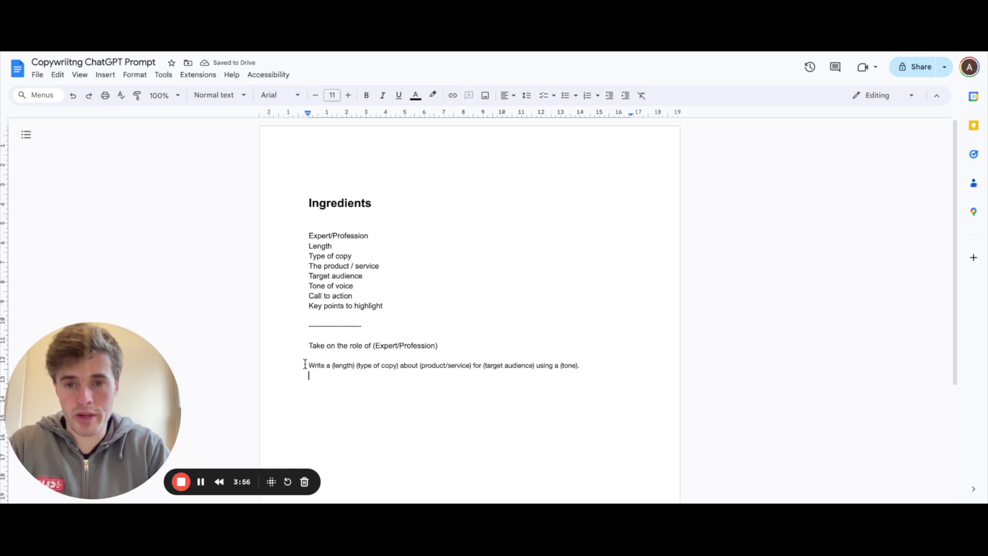
Check the (length) and (type of copy) placeholders in the 'Write a' sentence, then move below it.
left_click_drag(306, 366, 338, 365)
left_click(338, 364)
double_click(338, 365)
left_click(357, 365)
left_click_drag(358, 365, 391, 364)
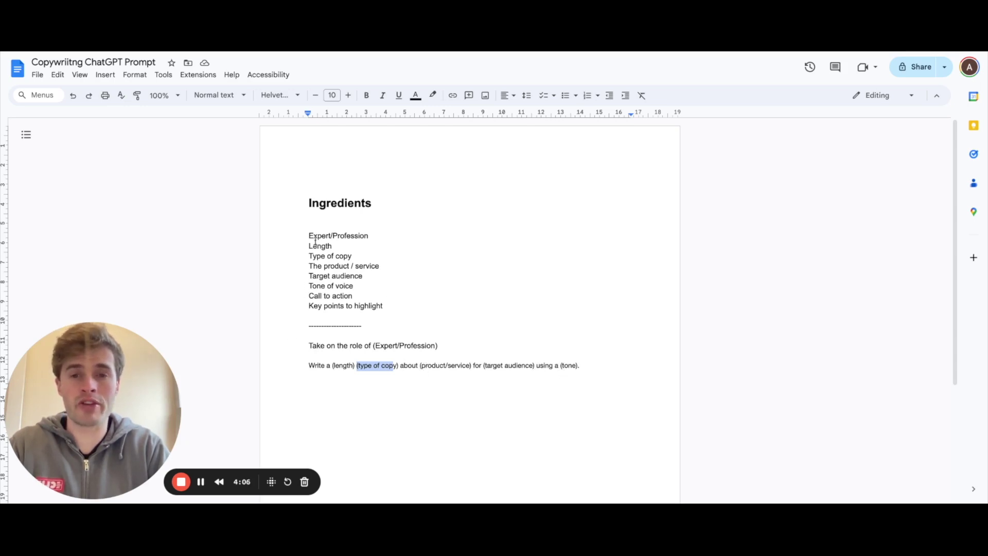
left_click(391, 380)
scroll(391, 379, "down", 1)
type("The call to action is to (desired outcome).")
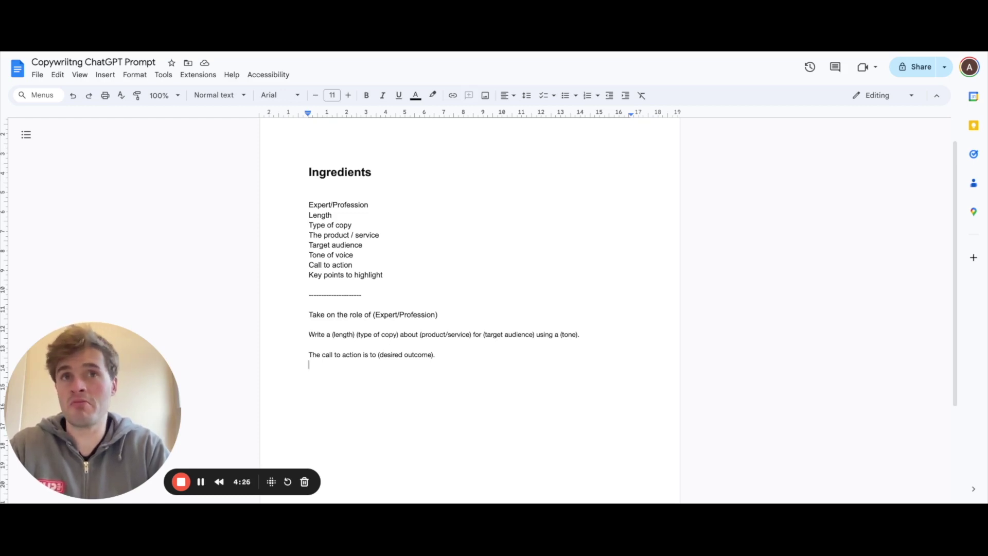
Add the line 'Make sure to highlight (key points to include / highlight)'.
key("Return")
type("Make sure to highlight (key points to include / highlight)")
key("Return")
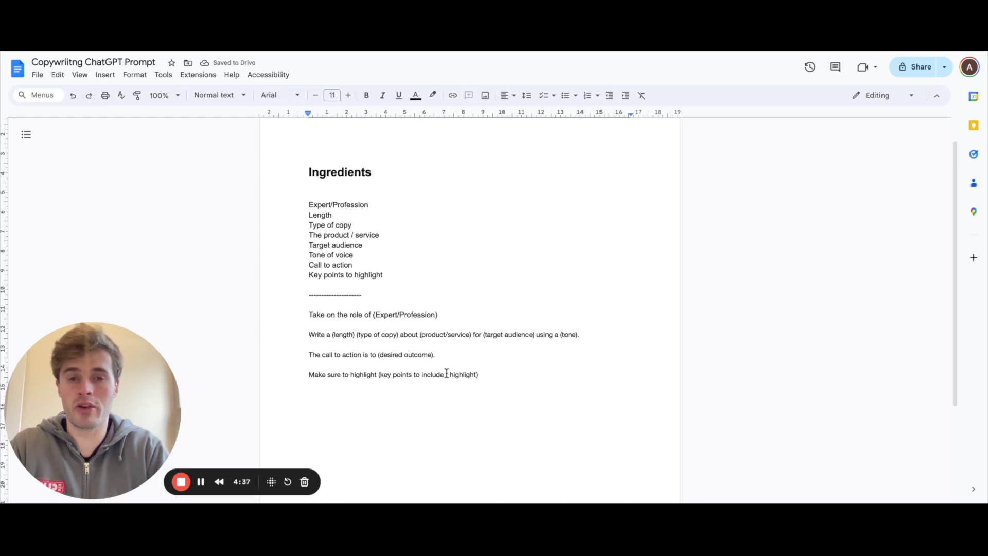
Paste a second dashed separator below the key-points sentence.
left_click_drag(297, 295, 363, 295)
key("ctrl+c")
left_click(391, 402)
key("ctrl+v")
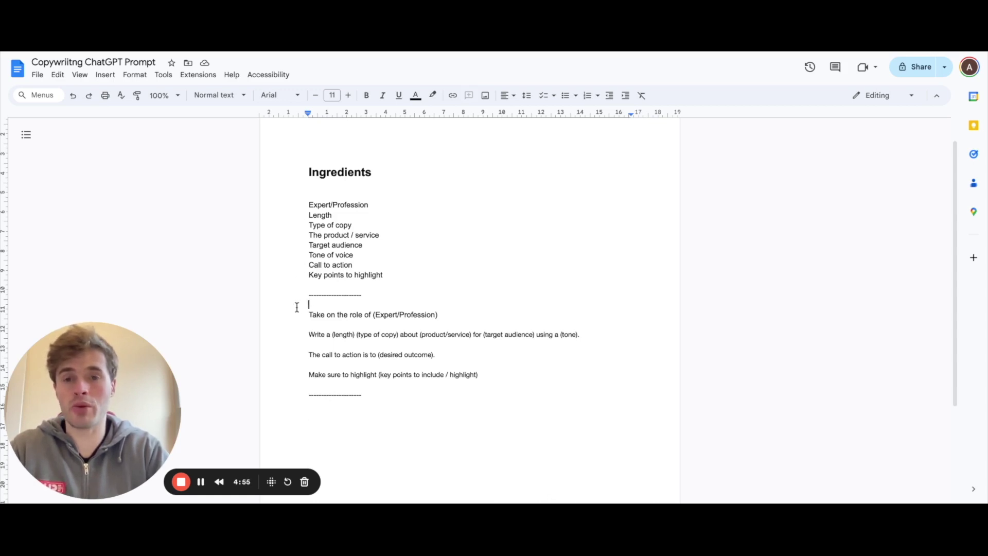
left_click_drag(296, 307, 493, 402)
left_click(489, 384)
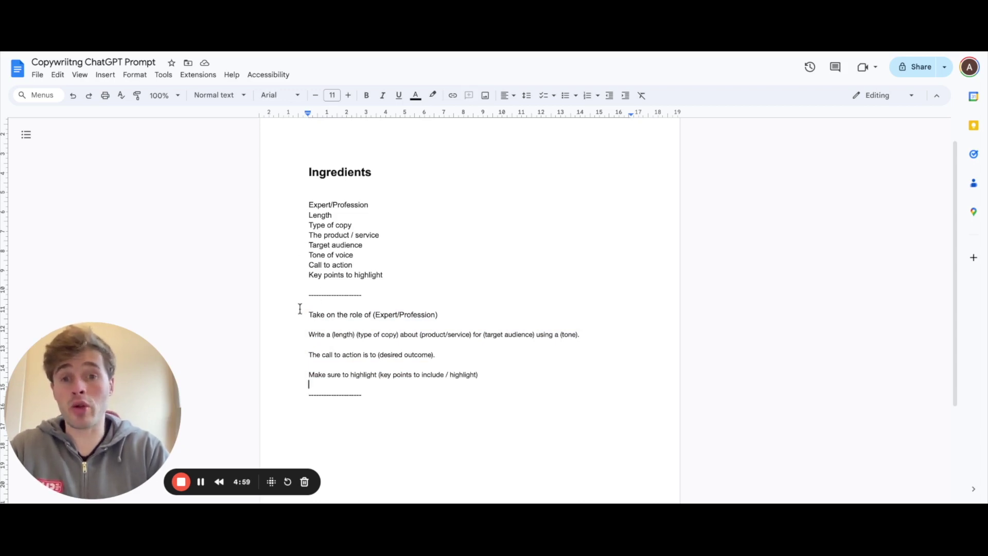
left_click_drag(305, 315, 436, 315)
left_click(424, 313)
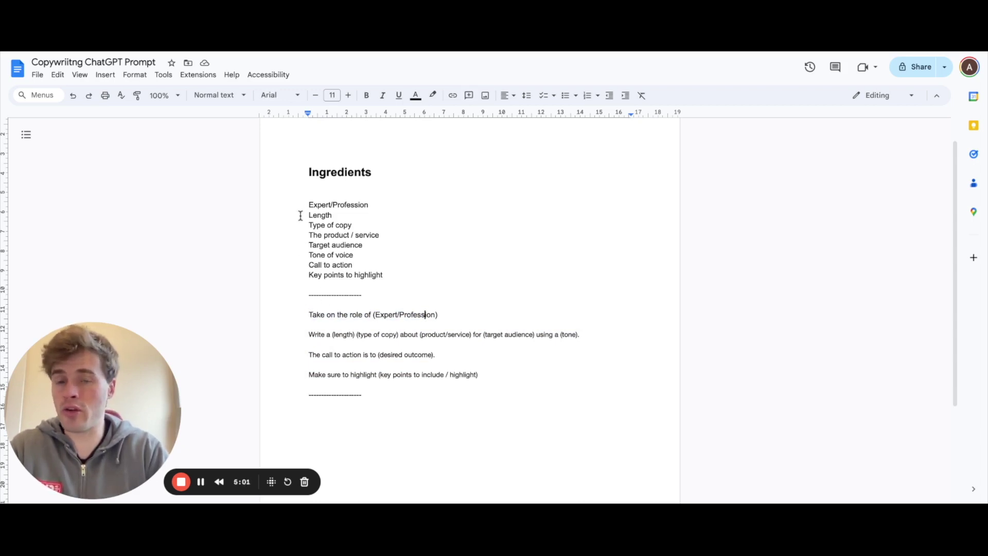
left_click_drag(303, 215, 372, 217)
left_click(372, 217)
left_click_drag(300, 222, 350, 223)
left_click(378, 221)
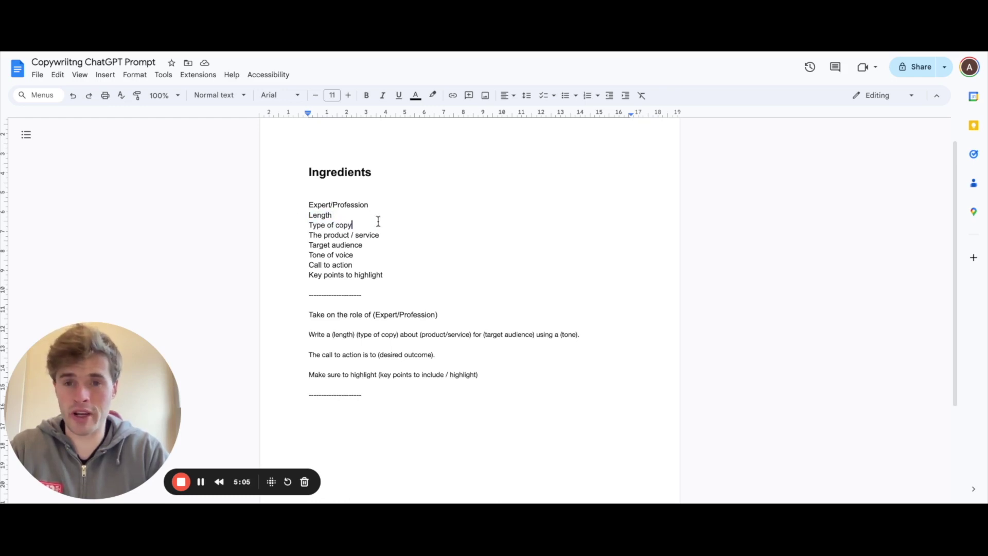
left_click_drag(279, 237, 383, 237)
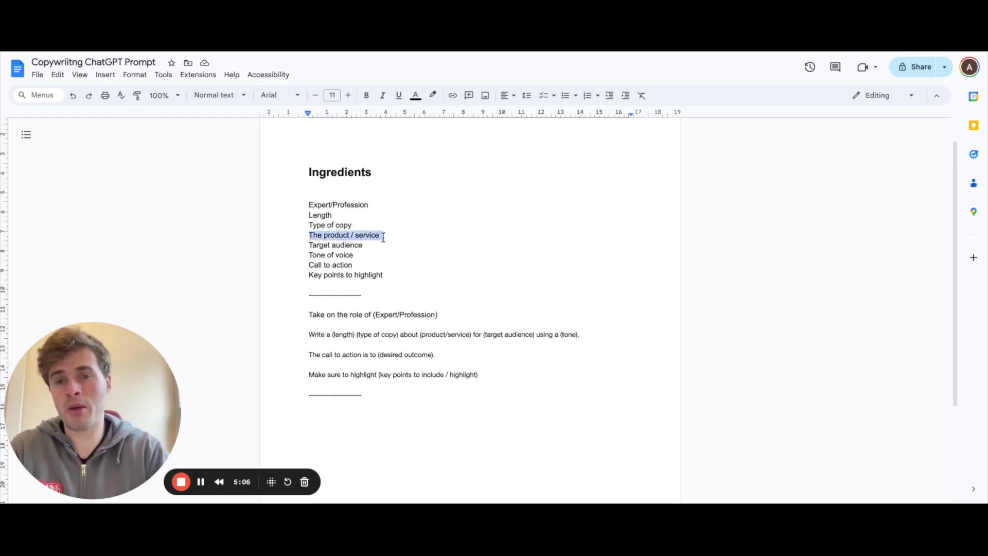
left_click(383, 237)
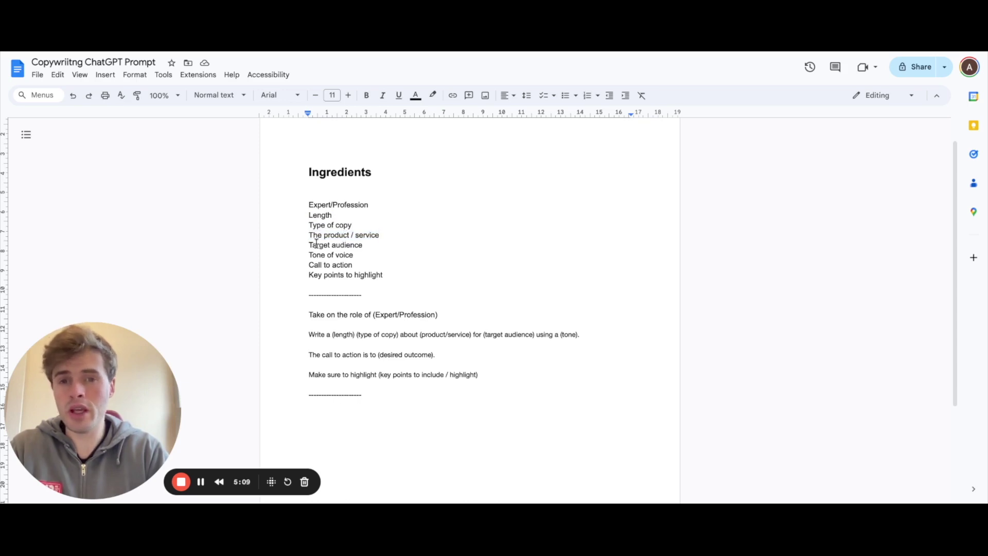
left_click_drag(311, 245, 365, 245)
left_click(365, 245)
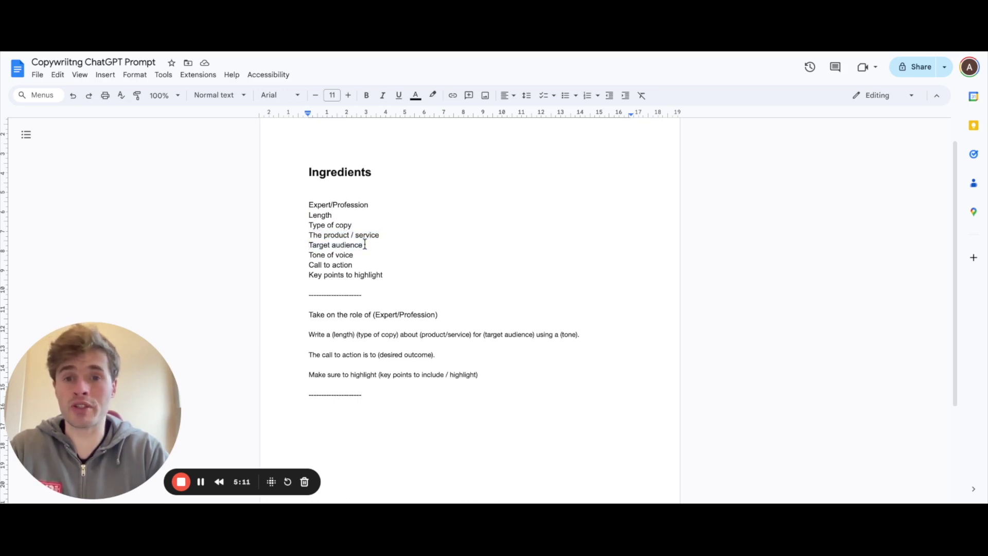
left_click_drag(310, 255, 362, 254)
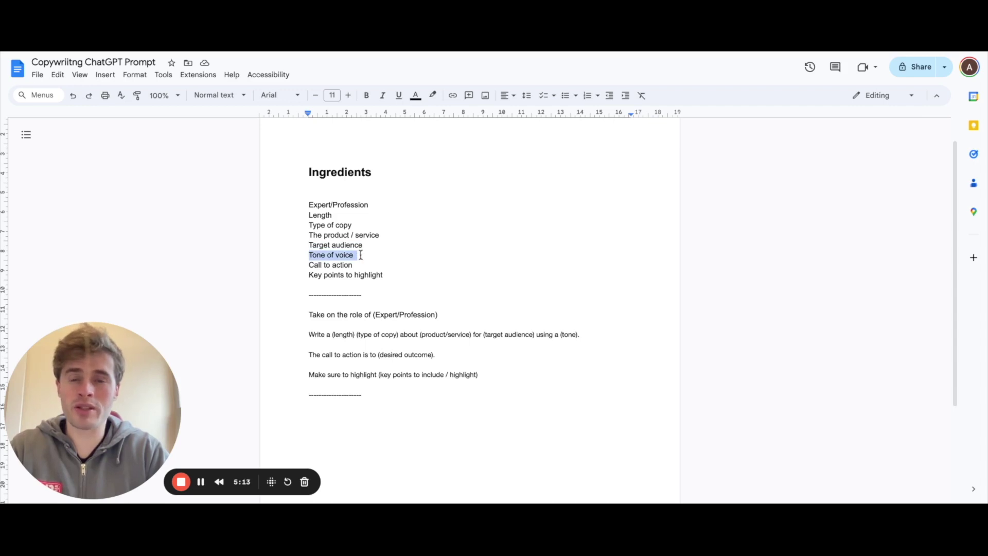
left_click(360, 254)
left_click(295, 266)
left_click_drag(295, 266, 360, 265)
left_click(360, 266)
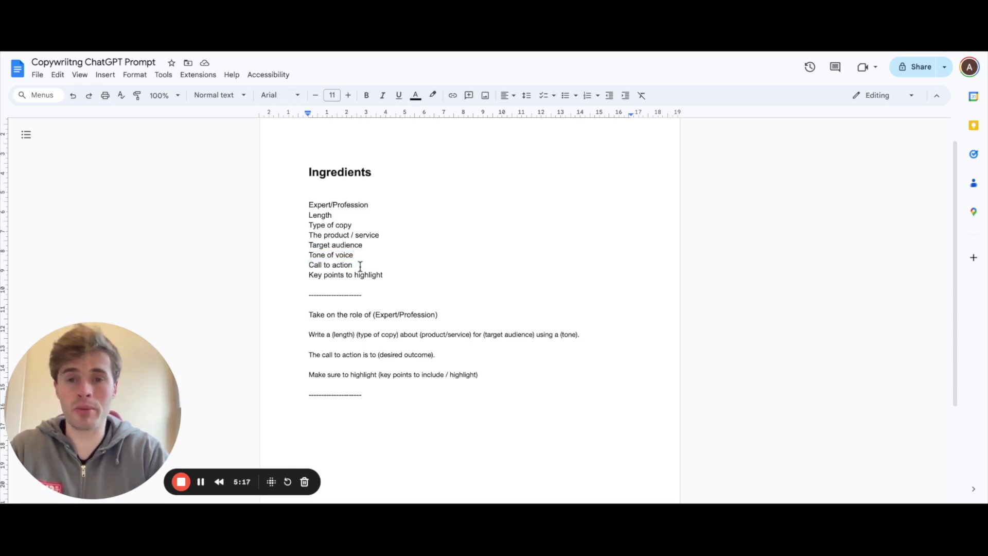
left_click_drag(308, 274, 406, 274)
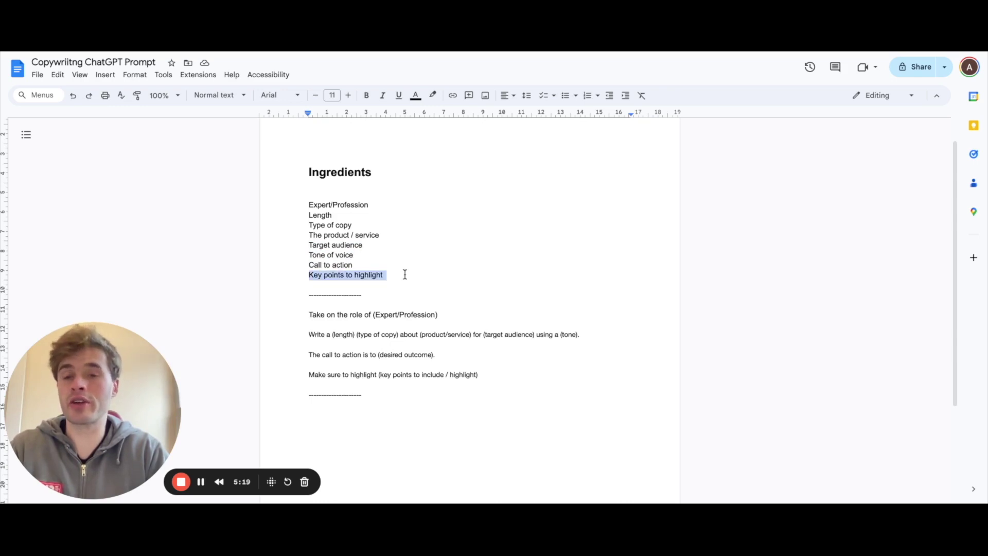
left_click(405, 274)
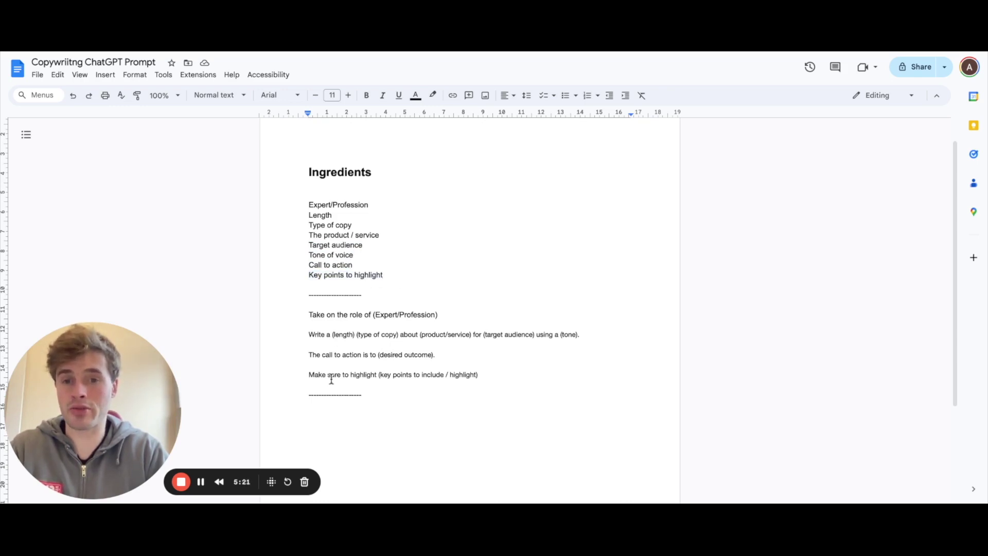
Below the lower separator, start the example with 'Take on the role of a Plumber'.
left_click(324, 403)
scroll(323, 403, "down", 1)
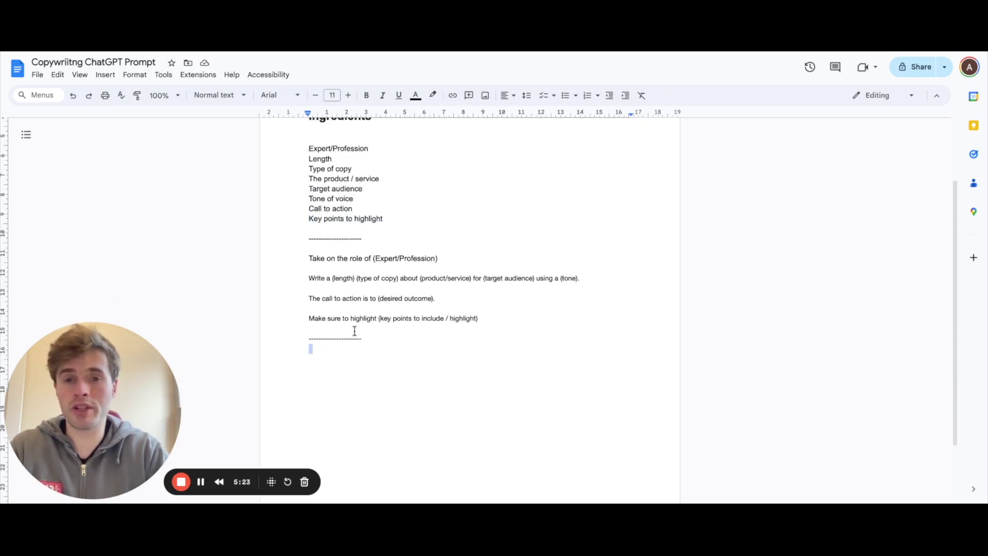
double_click(323, 358)
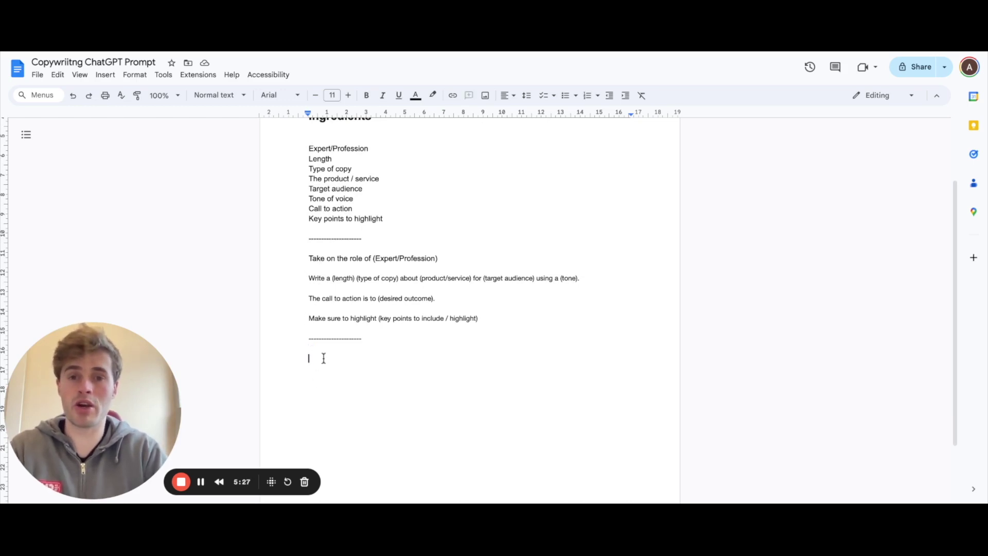
type("Take on the rol")
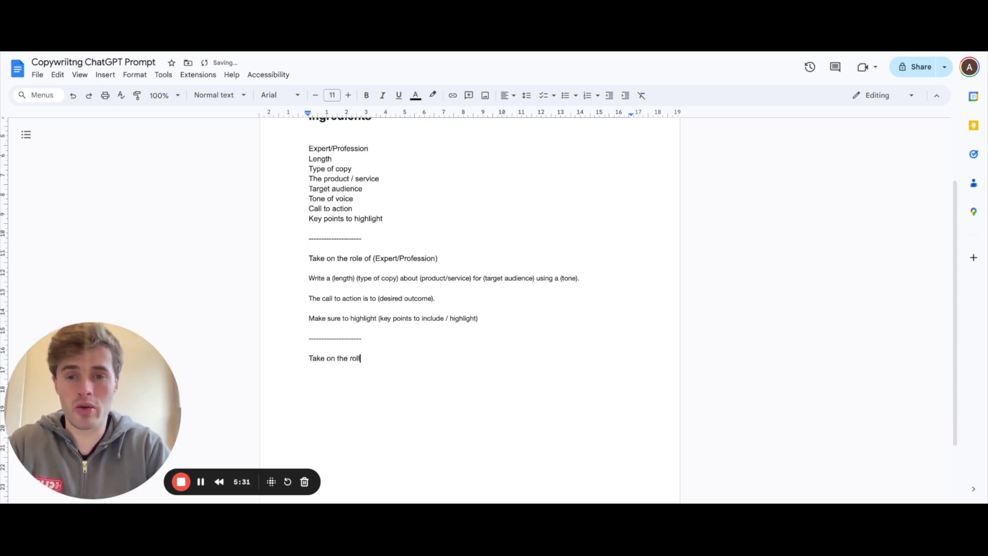
key("BackSpace")
type("e of a ")
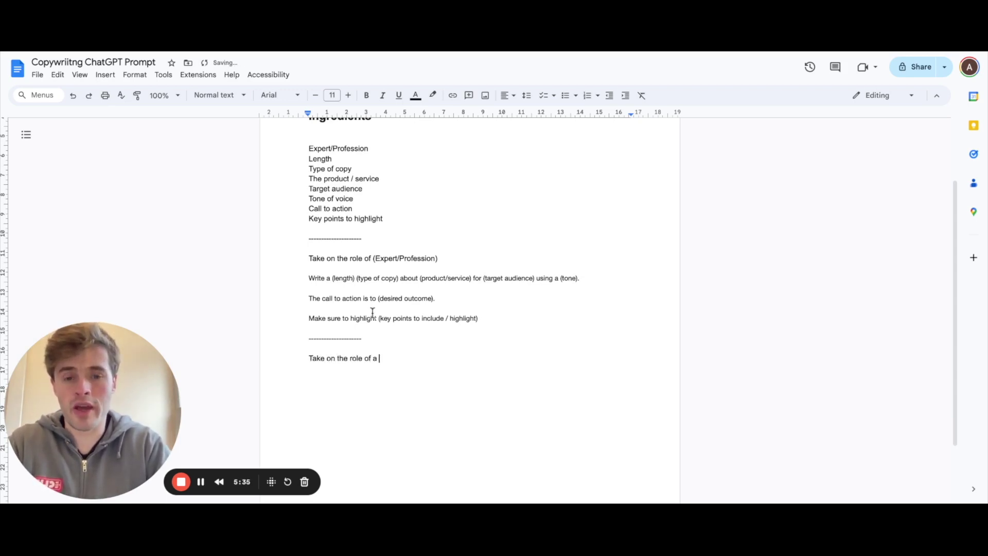
type("Plumber")
key("Return")
key("Return")
Add the sentence 'Write a 200 word Facebook Ad'.
type("Write a Facebook Ad")
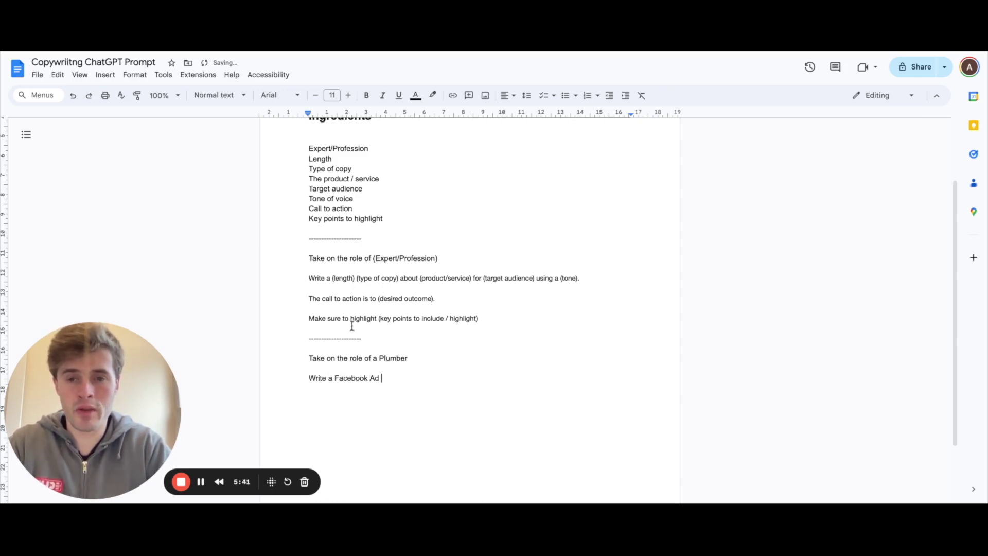
left_click(331, 369)
left_click(336, 378)
type("200 word")
Extend it to target DIY Dads in a persuasive but friendly tone, with a check-out-the-product call to action.
left_click(444, 377)
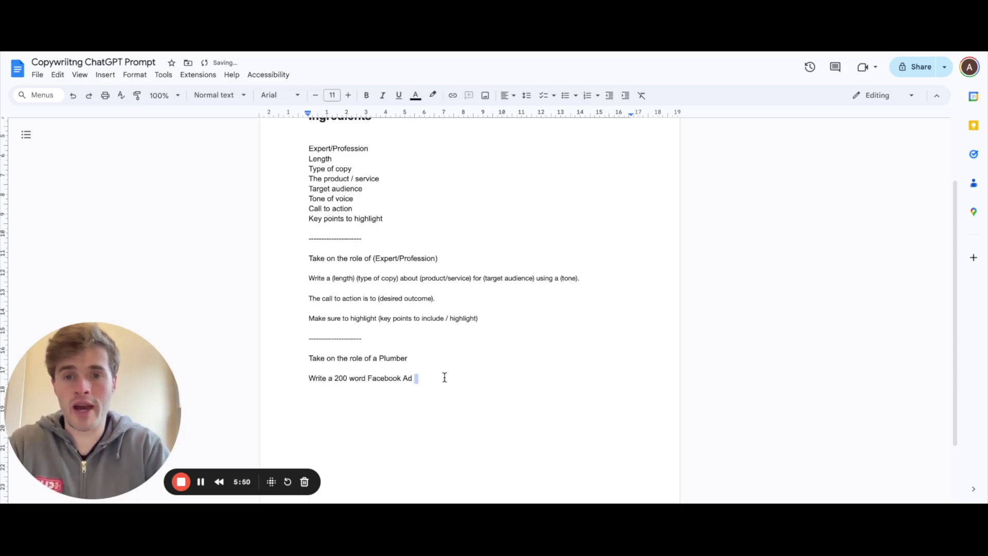
type("about a new plu")
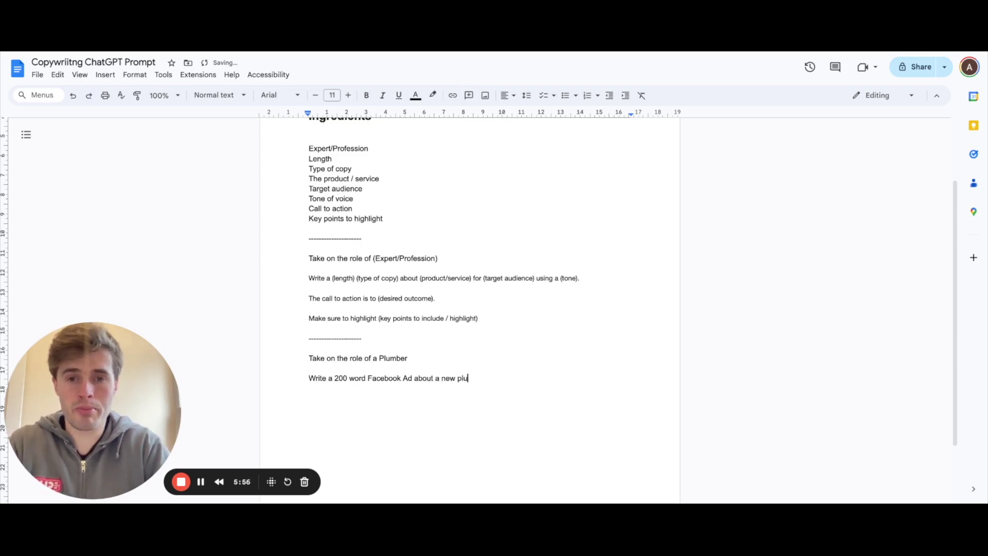
type(" ng ")
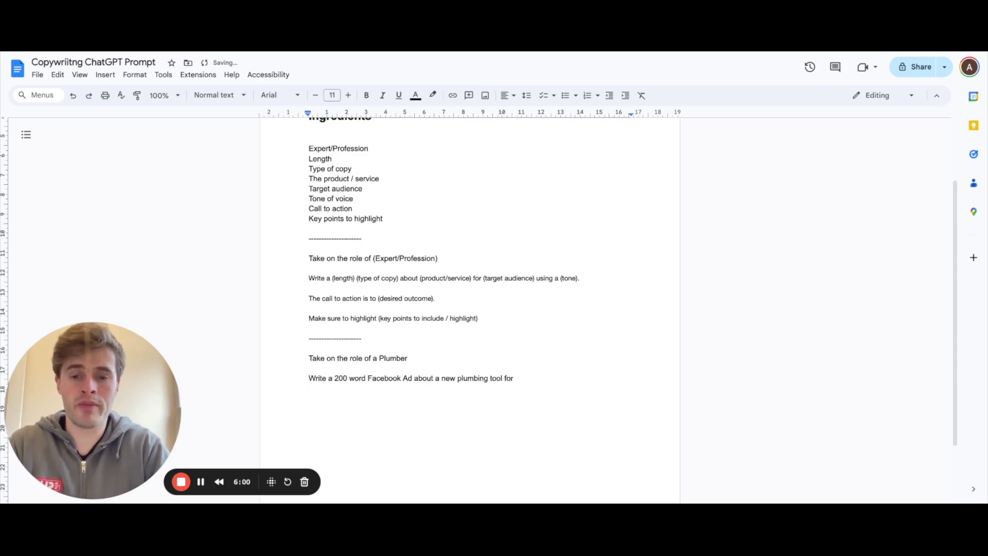
type("DIY Dads")
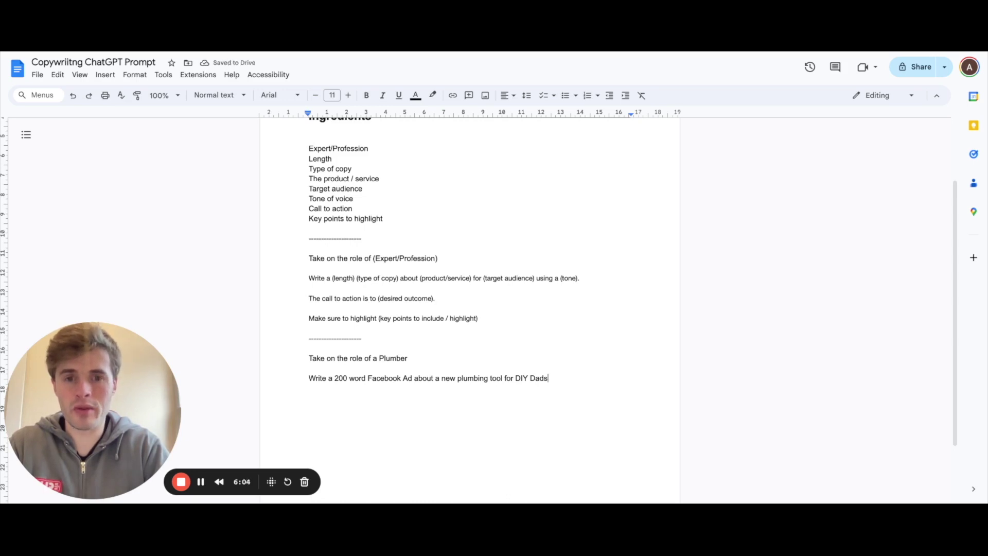
type(" in a")
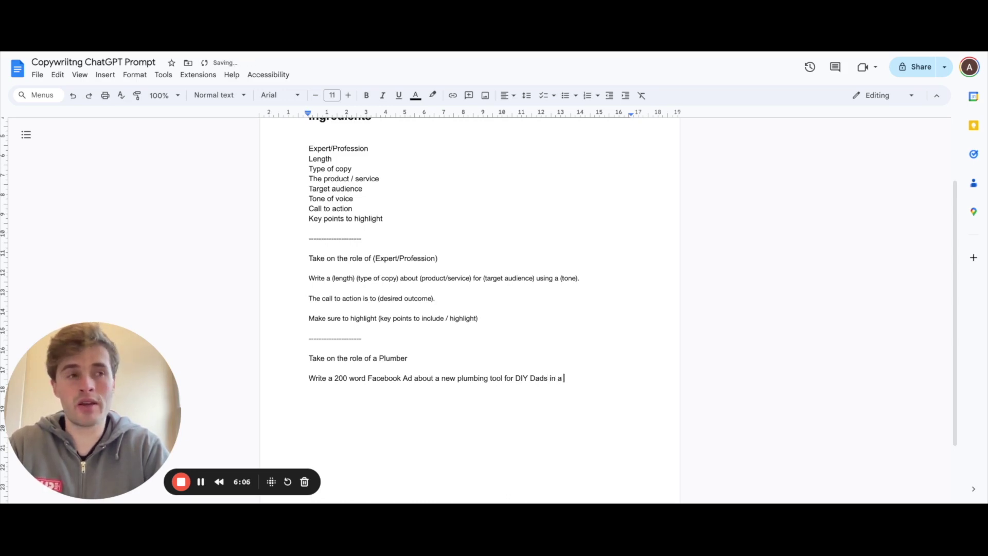
type("persu")
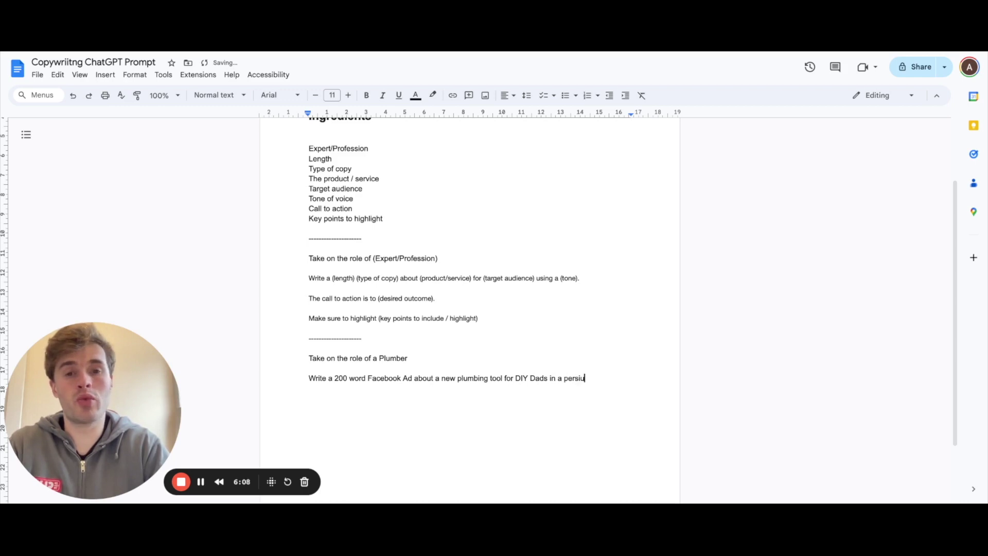
type("e but")
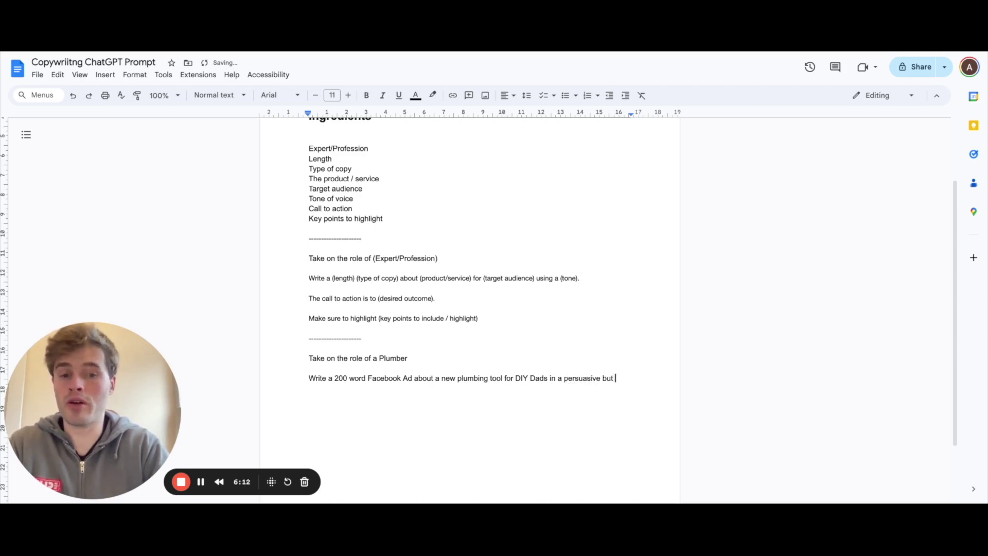
type("dly tone.")
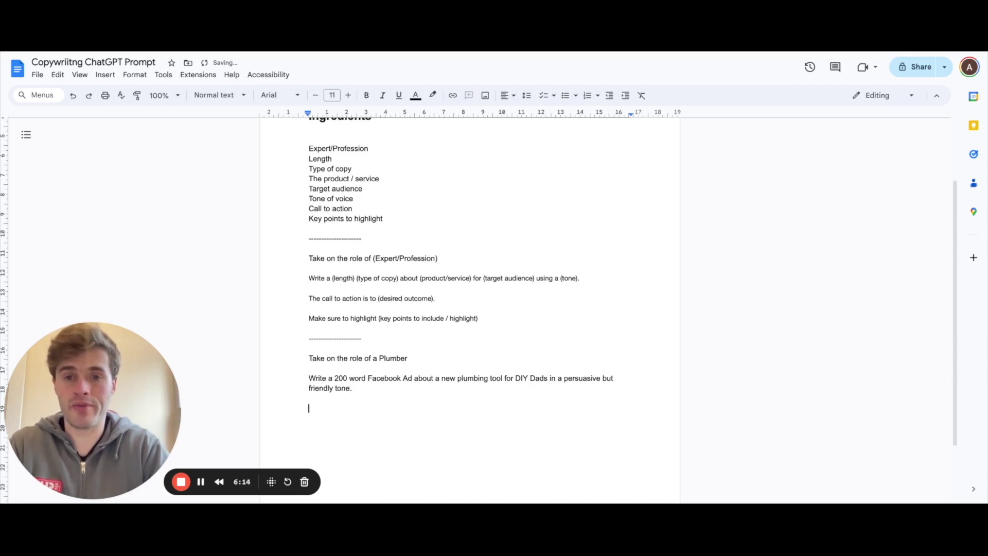
type("The call to action is to click")
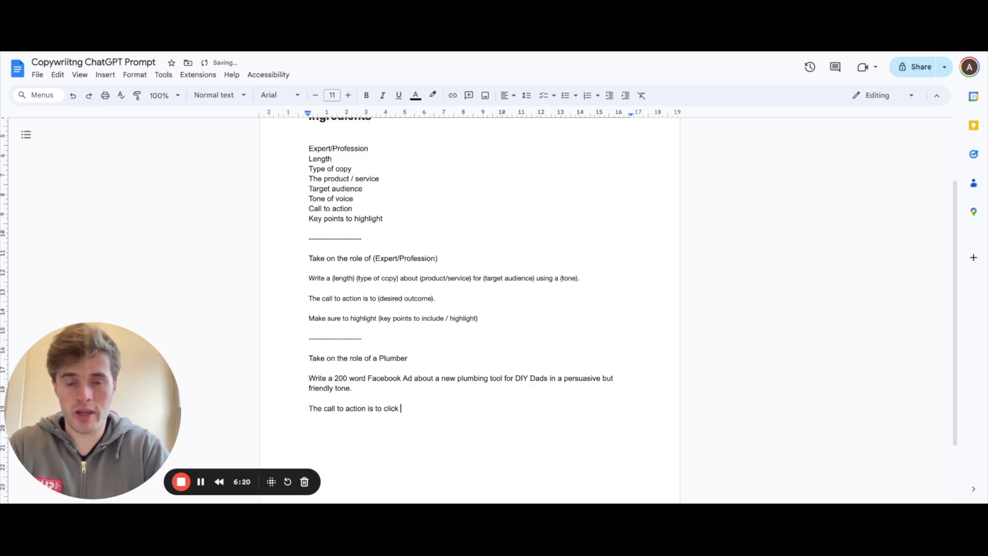
type("the button un")
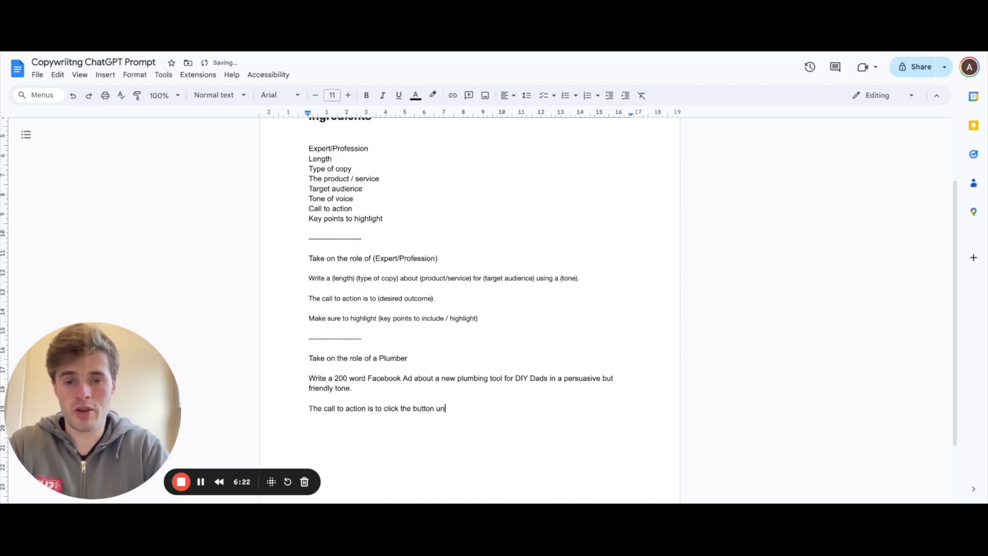
type("der the ad to check")
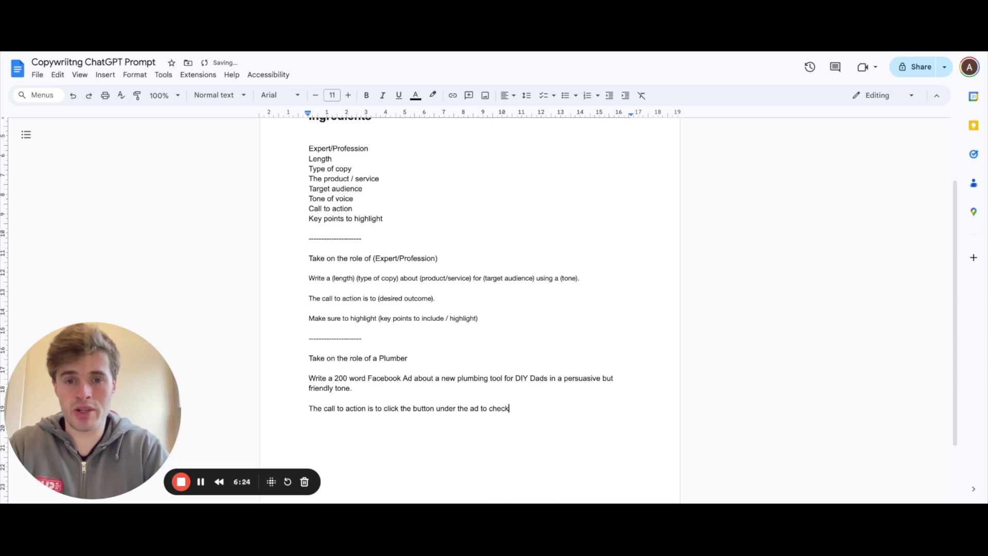
type(" out the or")
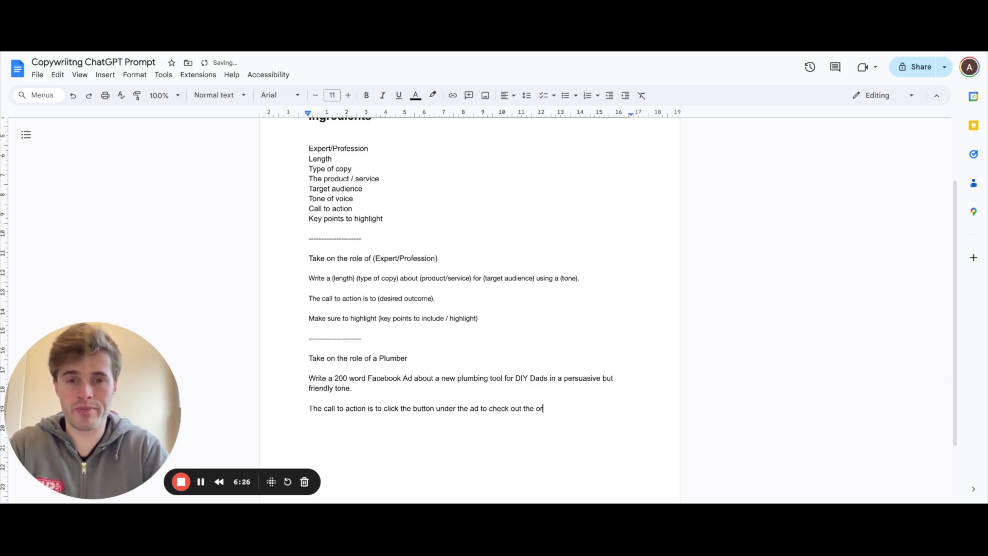
type("duc")
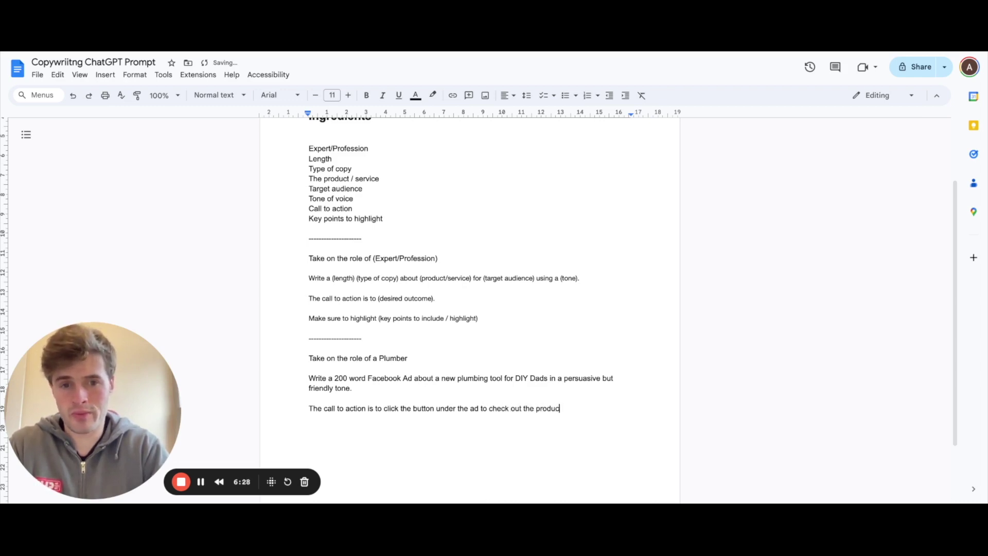
type("t.")
key("Return")
Type 'Make sure to highlight…' listing good price, saved time and hassle, and happy wife and kids.
type("Make ")
type("sure to highlight")
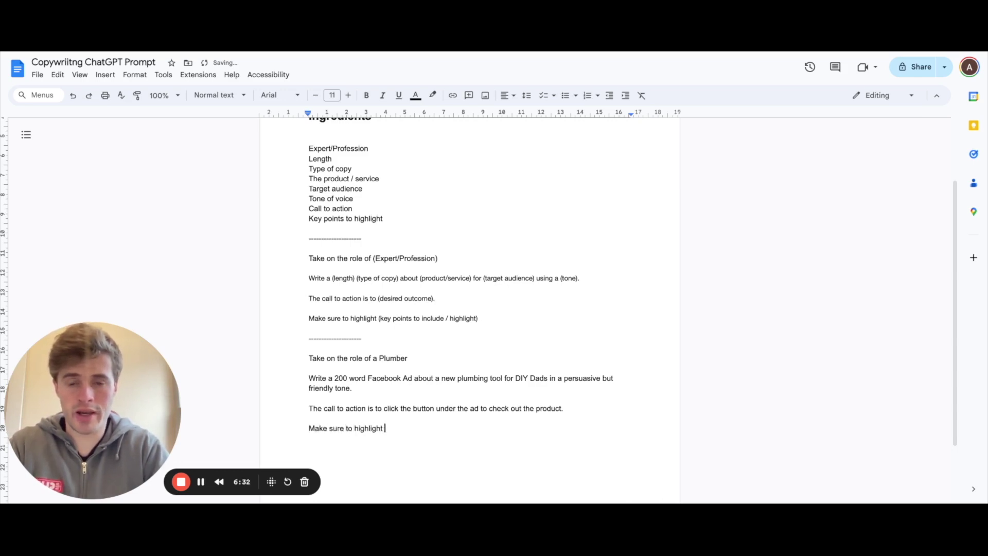
type("- it is a")
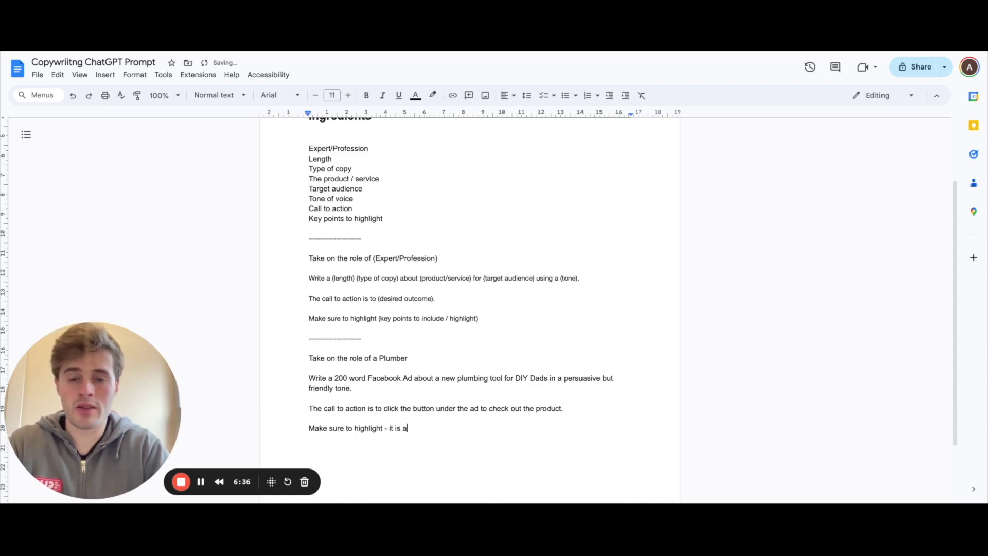
type("(")
type(", it")
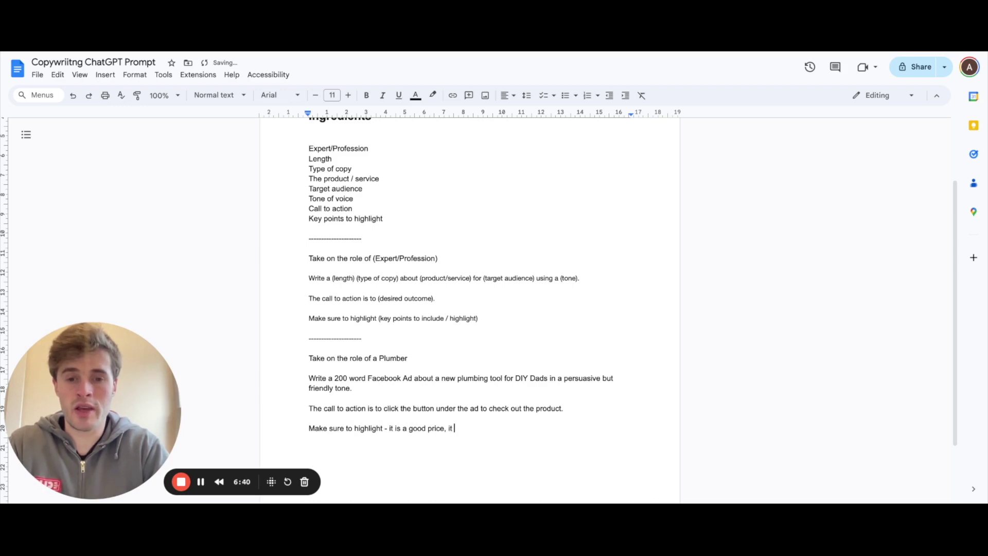
type("will save you time and hassle, a")
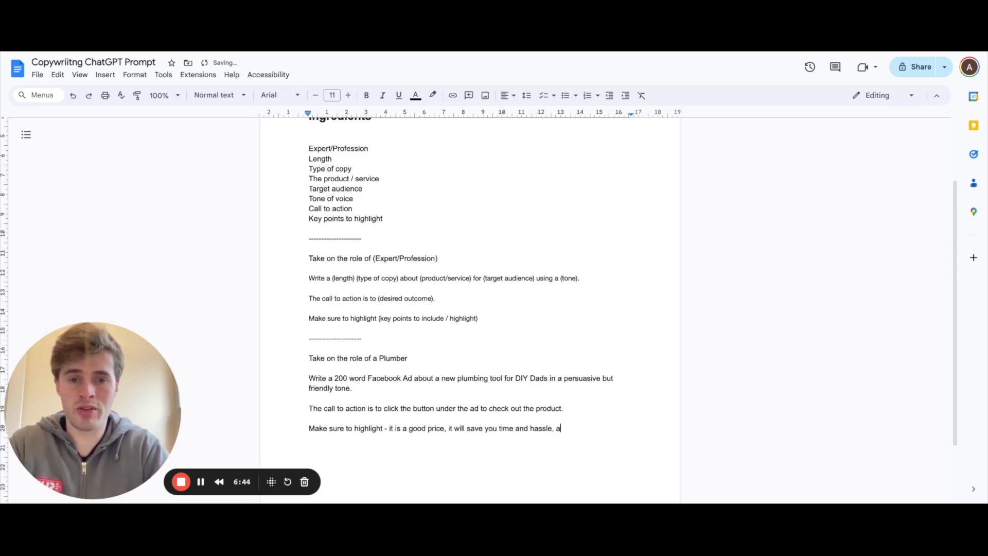
type("p your wife and m")
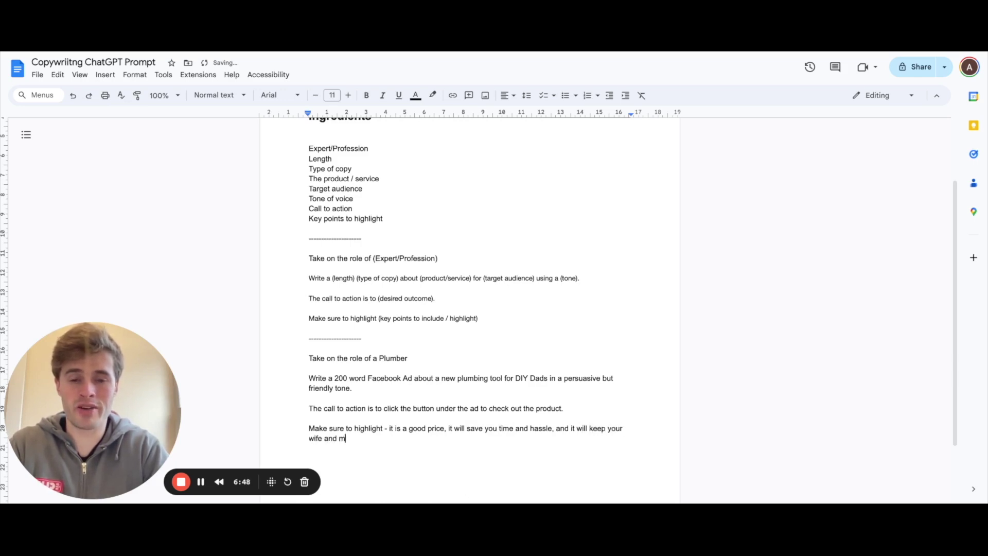
key("BackSpace")
key("BackSpace")
key("BackSpace")
type("ds happy.")
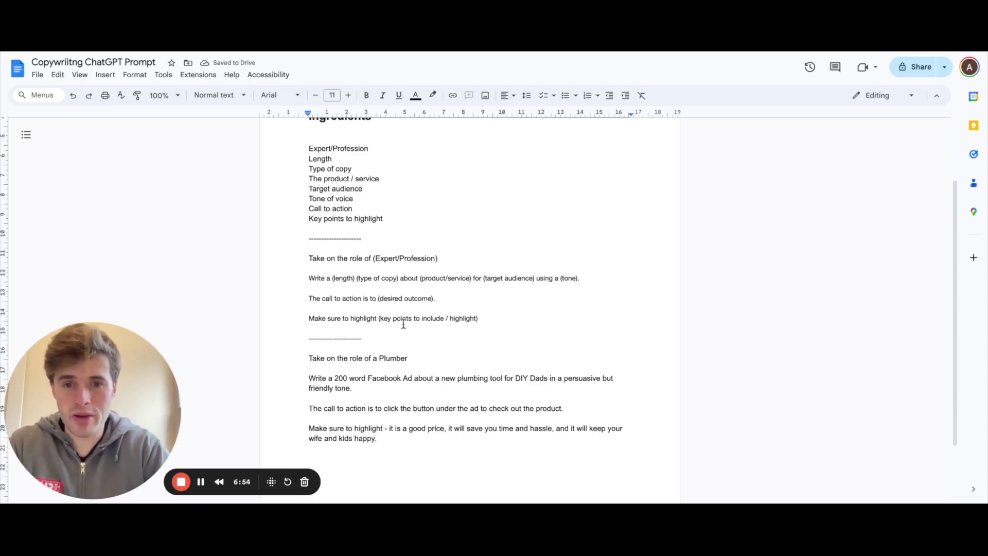
Above the call to action, describe the plumbing tool as a kitchen-tap stop cock.
left_click(346, 399)
key("Return")
type("The plumbing tool is a stop cock for a tap")
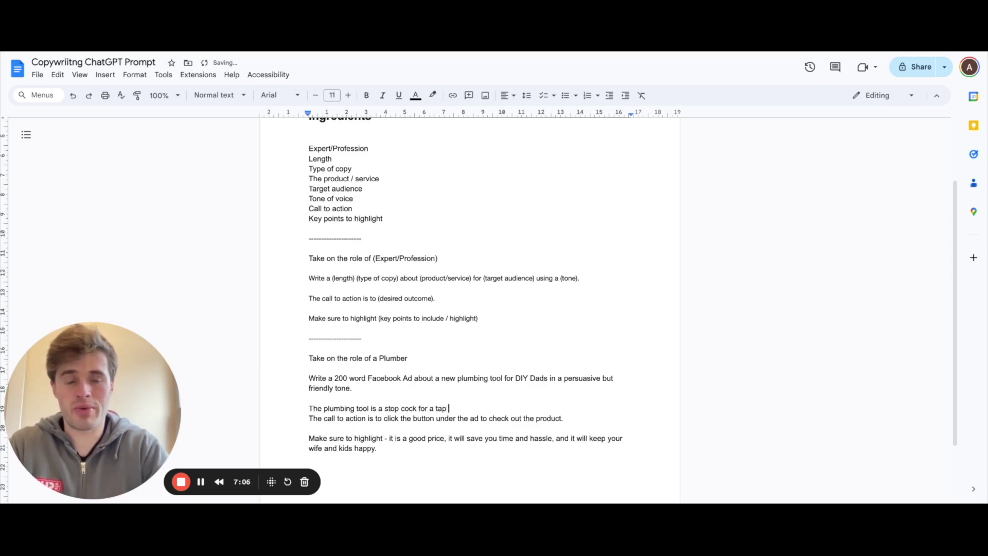
key("BackSpace")
key("BackSpace")
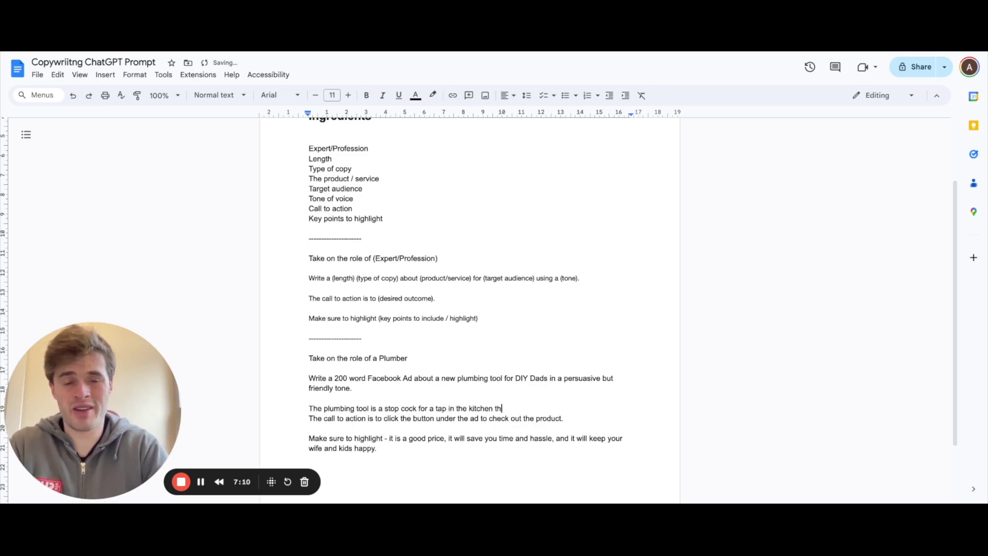
type("at allows ")
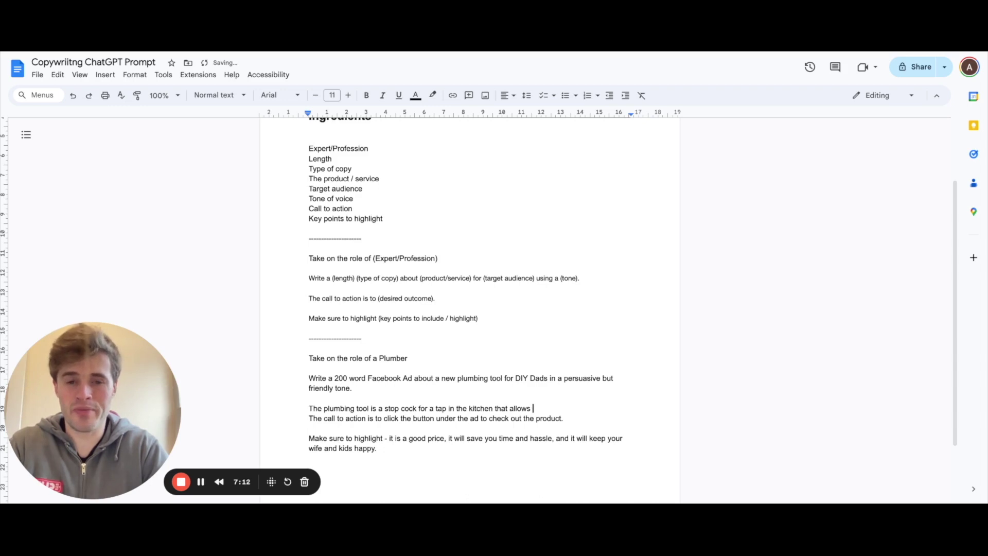
type("you to quickly regulate ")
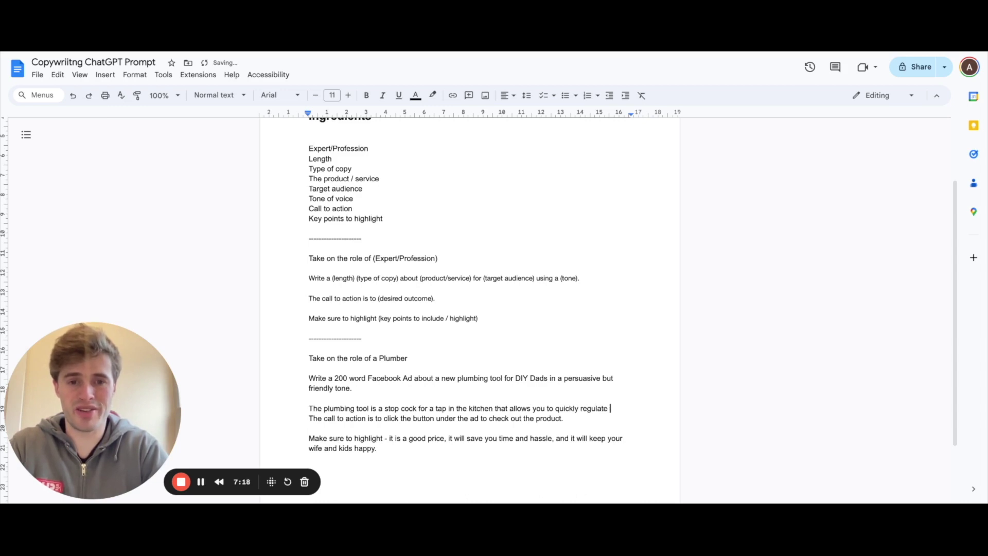
type("the temperature and power")
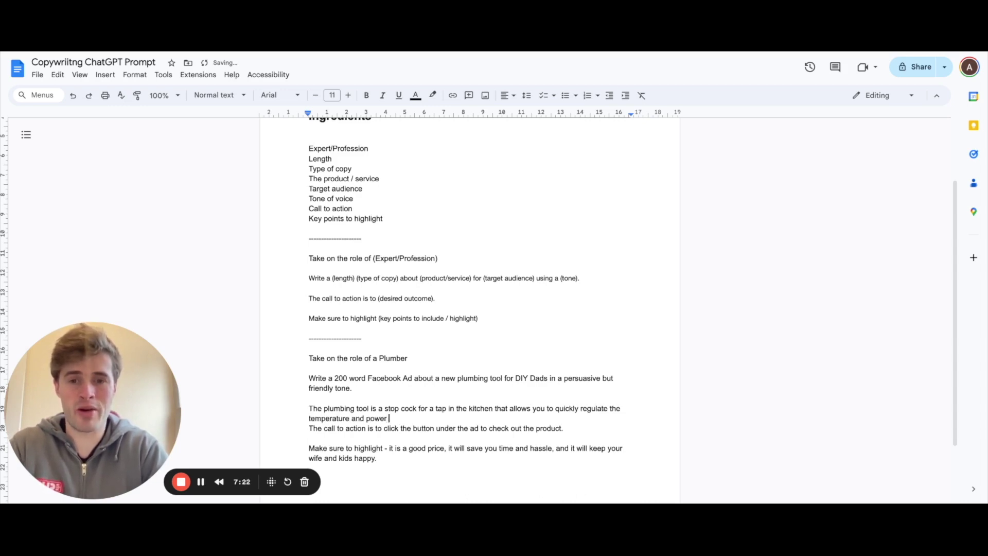
type(" your tap.")
key("Return")
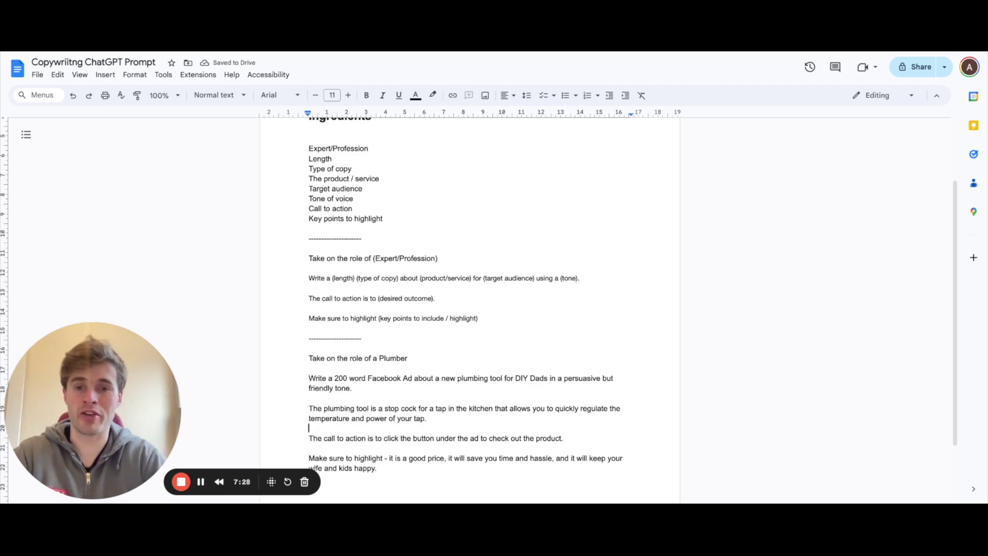
Close the plumber example with a pasted copy of the dashed separator and a blank line.
scroll(309, 344, "down", 2)
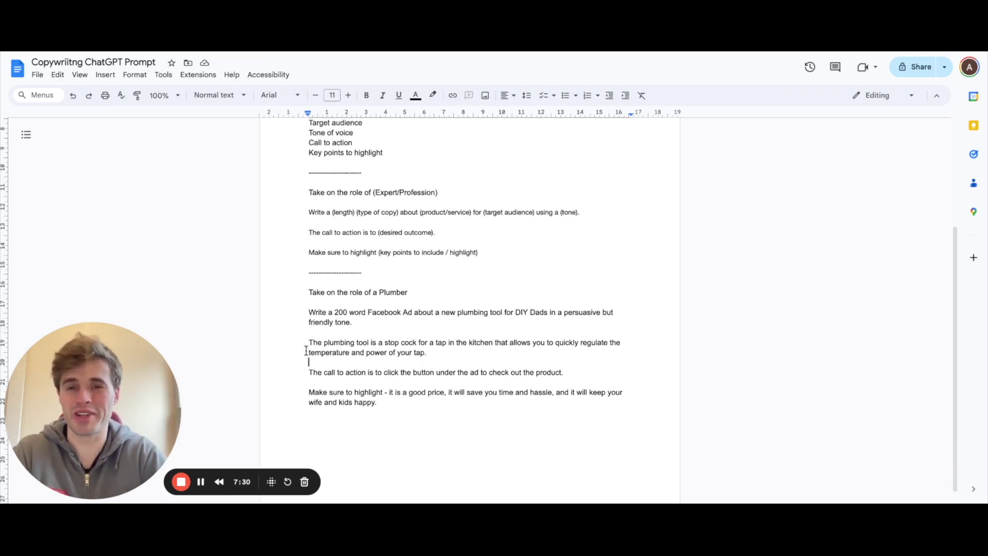
left_click(309, 344)
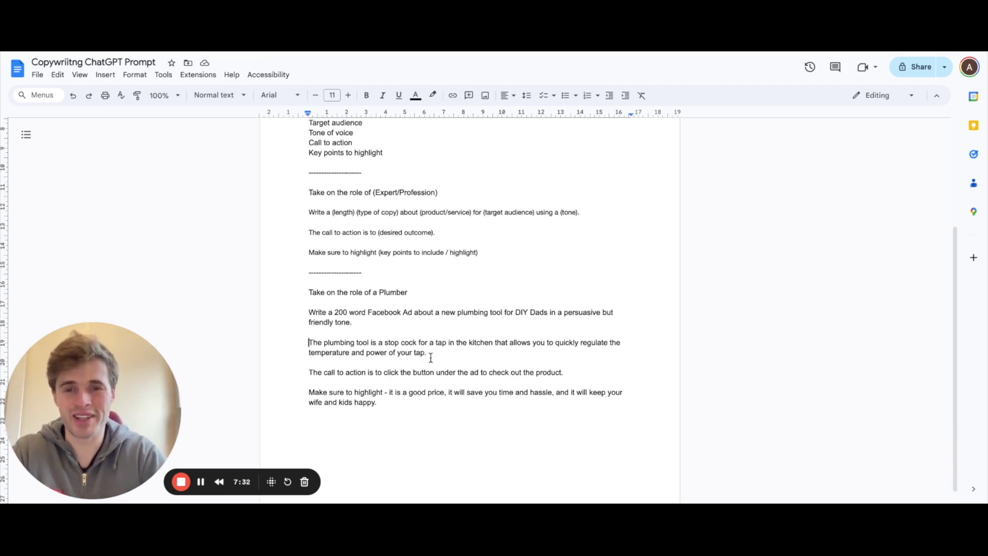
left_click_drag(309, 271, 406, 274)
key("ctrl+c")
left_click(355, 426)
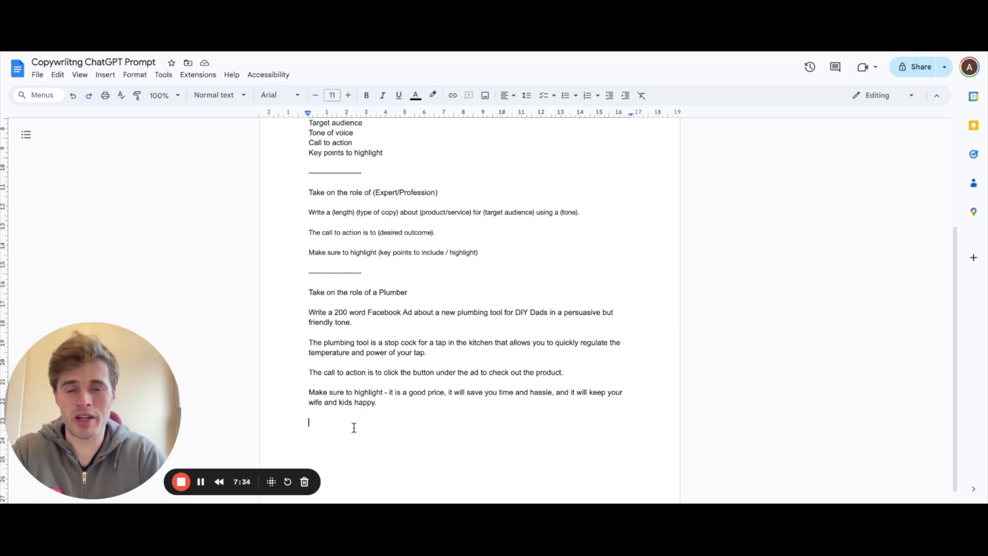
key("ctrl+v")
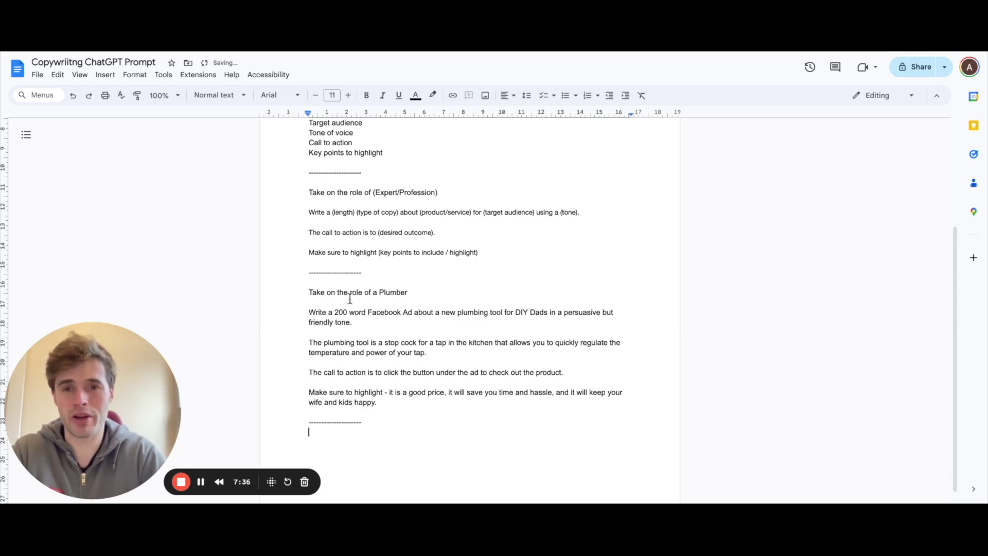
scroll(400, 278, "up", 1)
scroll(424, 274, "up", 1)
scroll(574, 137, "down", 2)
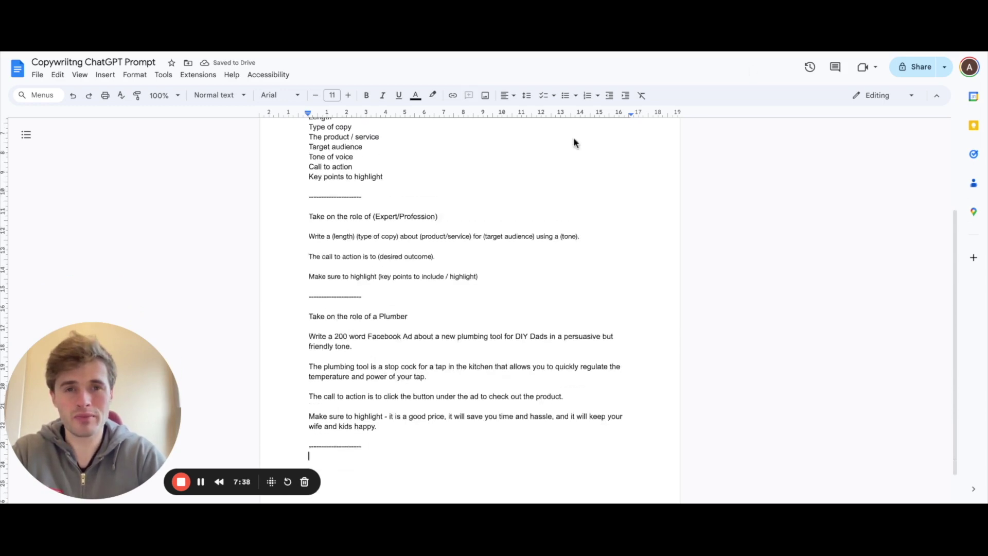
key("Return")
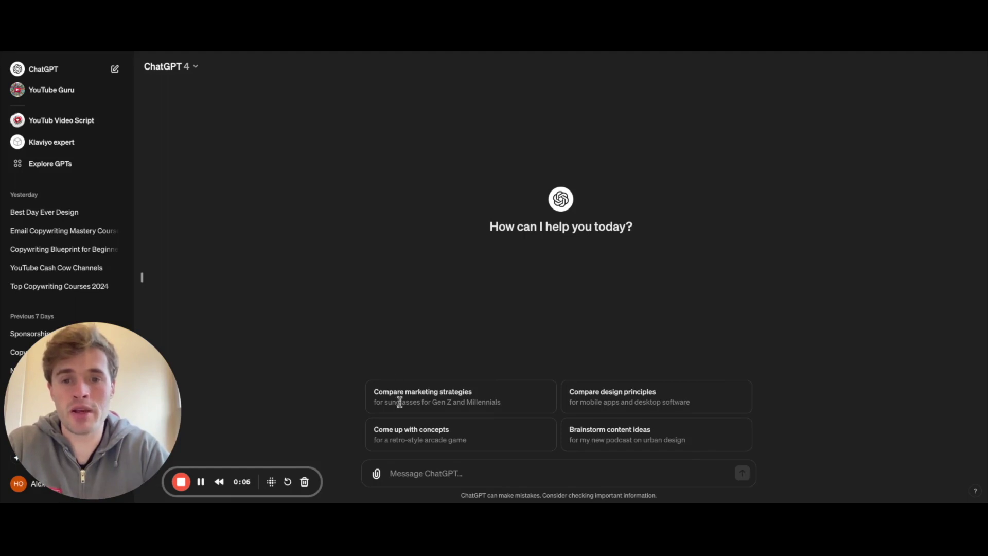
Paste the filled plumber prompt into the ChatGPT message box and send it.
left_click(431, 463)
type("Take on the role of a Plumber  Write a 200 word Facebook Ad about a new plumbing tool for DIY Dads in a persuasive but friendly tone.  The plumbing tool is a stop cock for a tap in the kitchen that allows you to quickly regulate the temperature and power of your tap.  The call to action is to click the button under the ad to check out the product.  Make sure to highlight - it is a good price, it will save you time and hassle, and it will keep your wife and kids happy.")
key("Return")
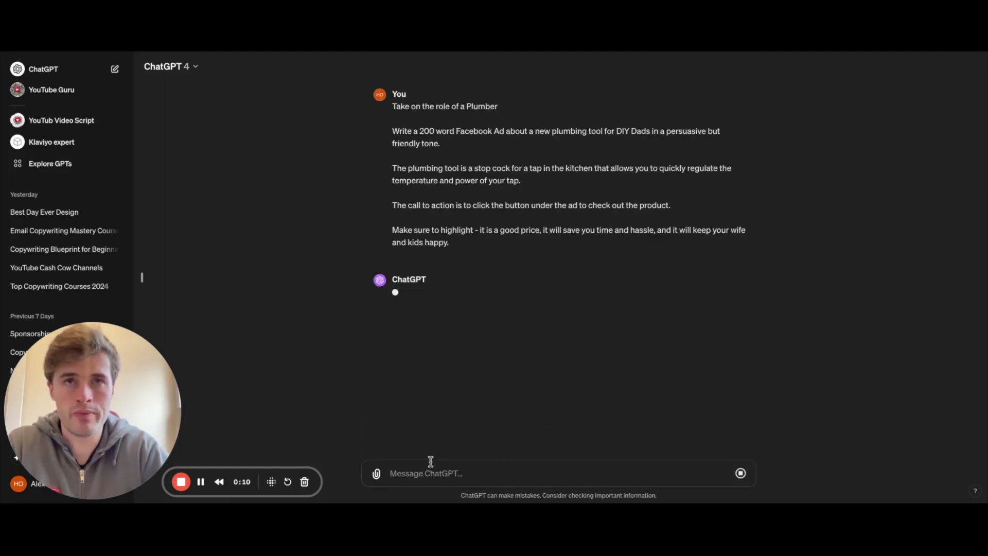